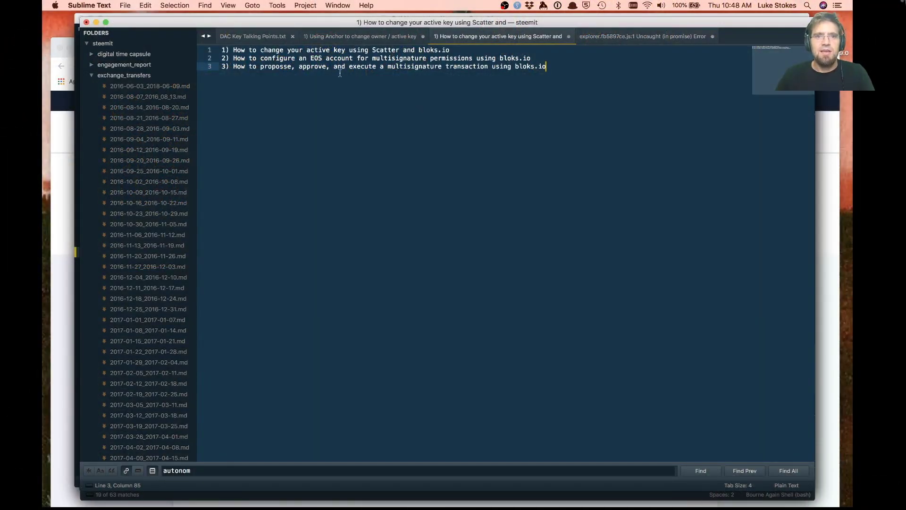
In Sublime Text, delete the extra 's' so line 3 reads 'propose' instead of 'proposse'
key("super+Tab")
key("super+Tab")
key("super+Tab")
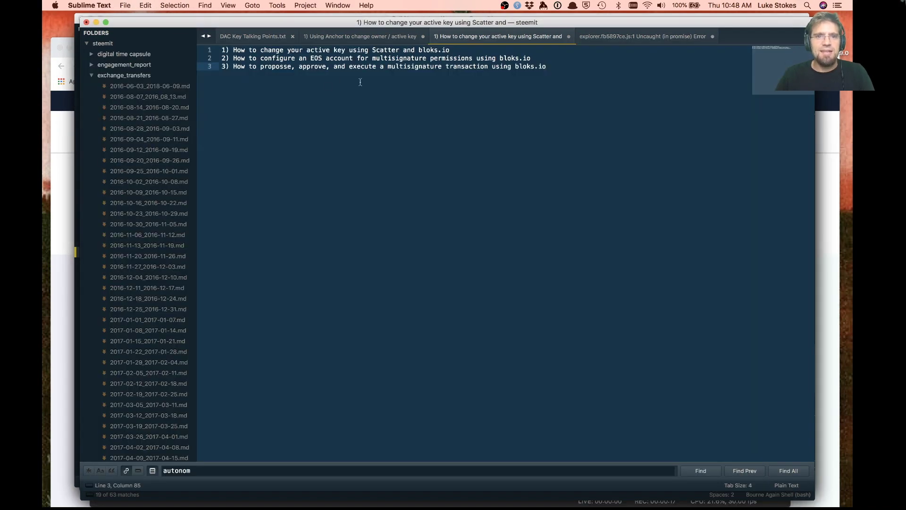
left_click(261, 60)
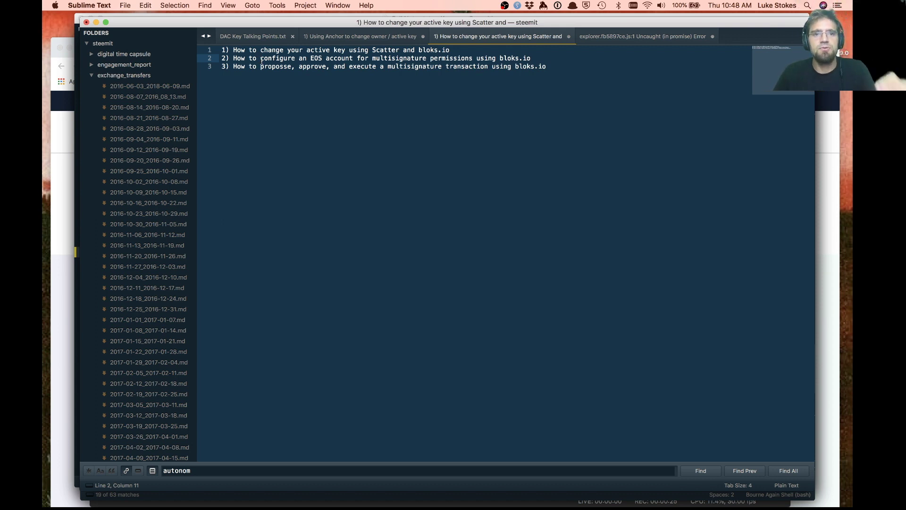
left_click(282, 68)
key("BackSpace")
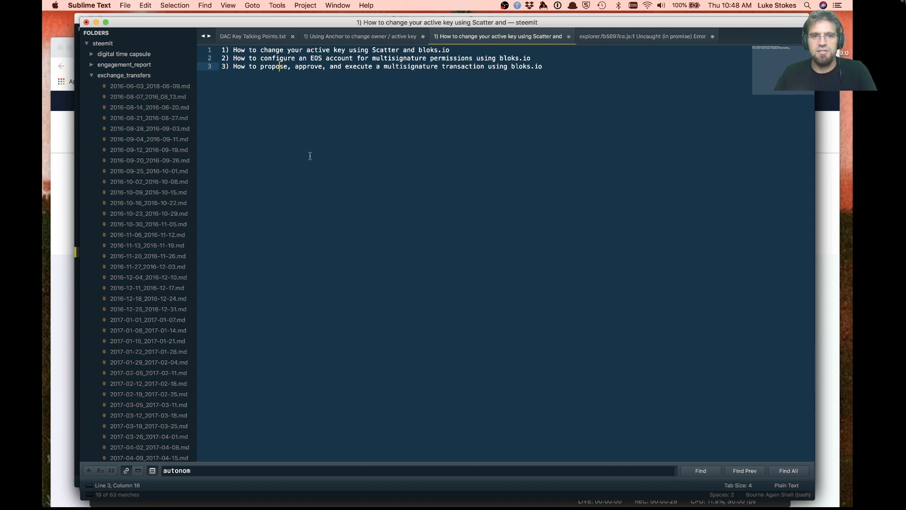
key("super+Tab")
key("super+Tab")
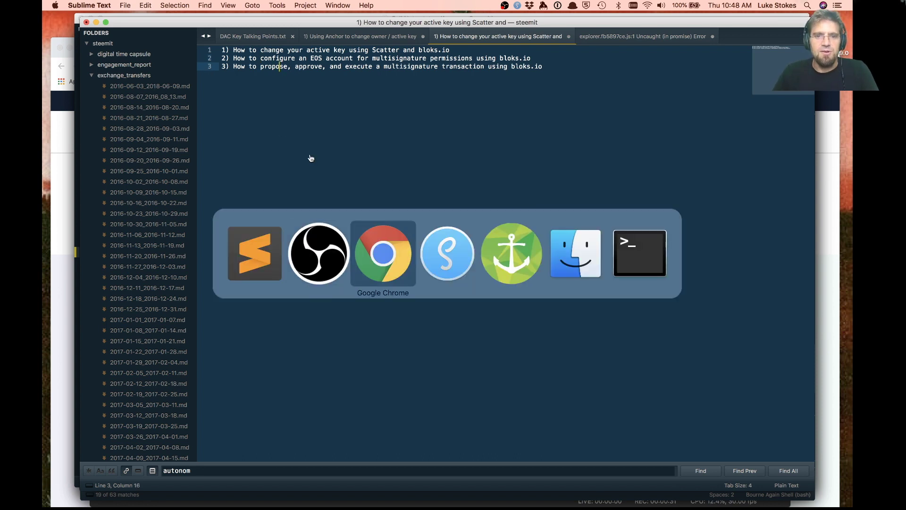
Review the test account's resources, permissions and transactions, then bring up the wallet login choices
scroll(396, 293, "down", 5)
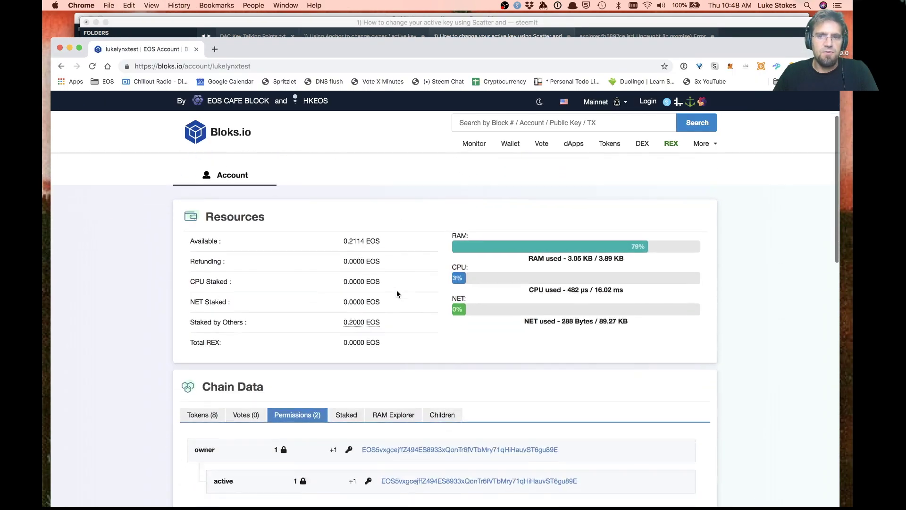
scroll(396, 293, "up", 5)
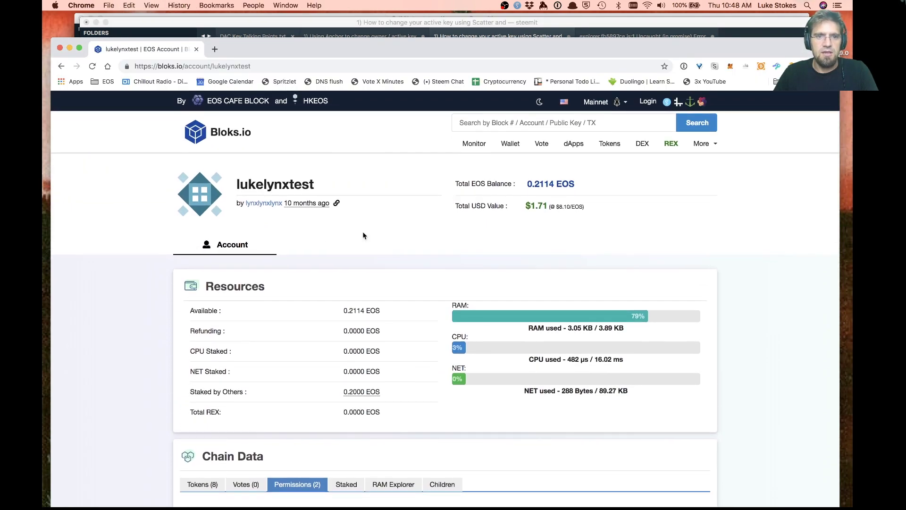
scroll(395, 254, "down", 5)
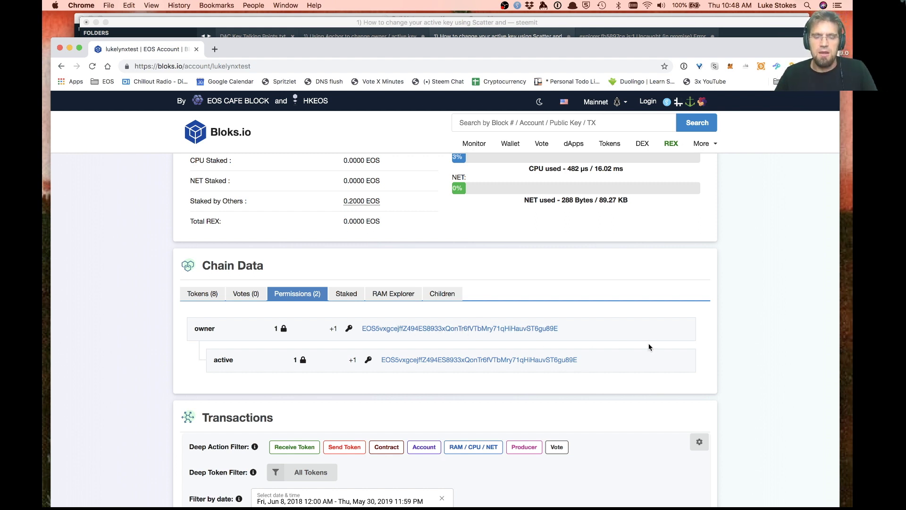
scroll(648, 347, "up", 5)
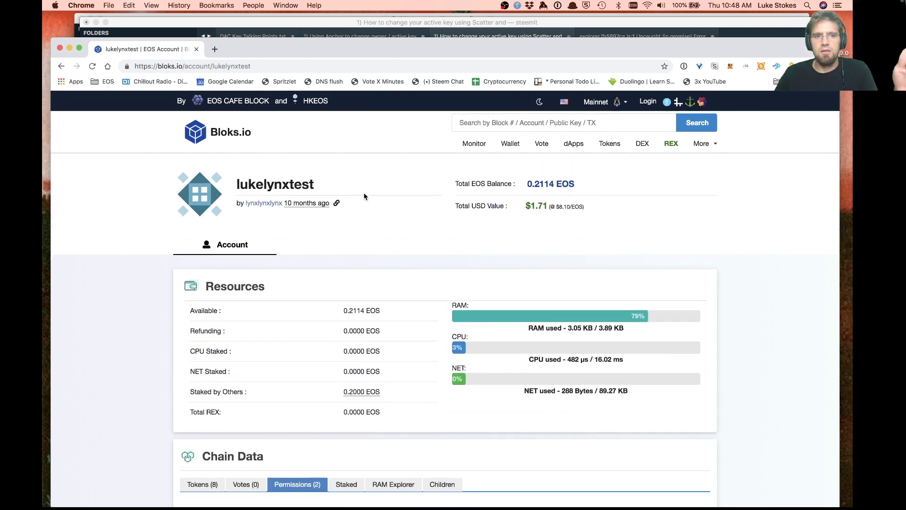
scroll(377, 202, "down", 3)
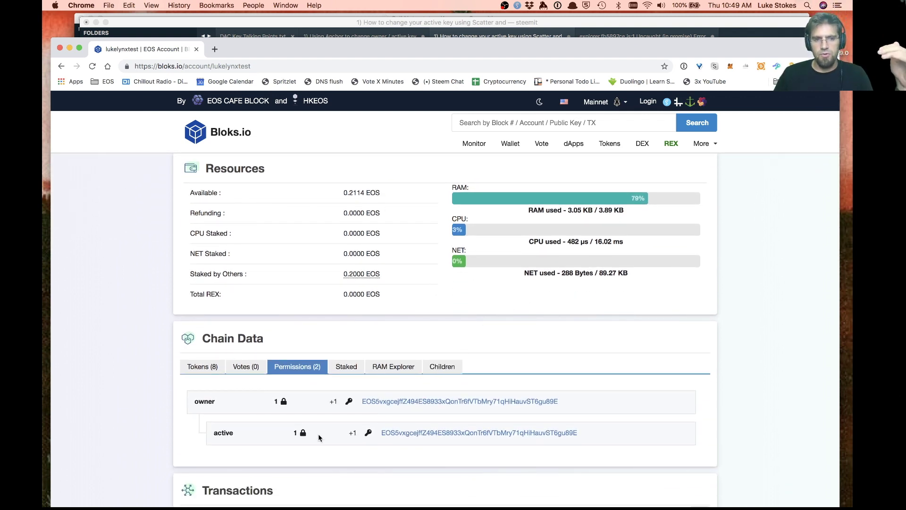
scroll(724, 427, "down", 3)
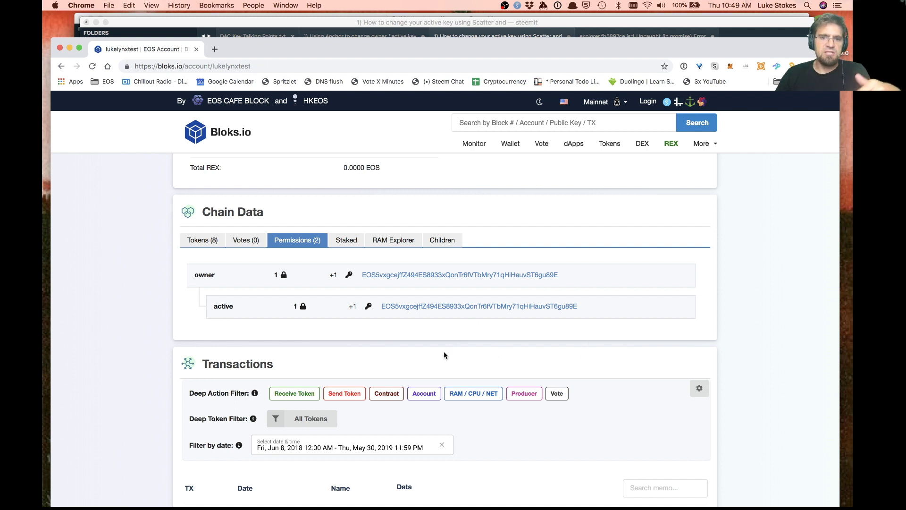
scroll(443, 353, "up", 2)
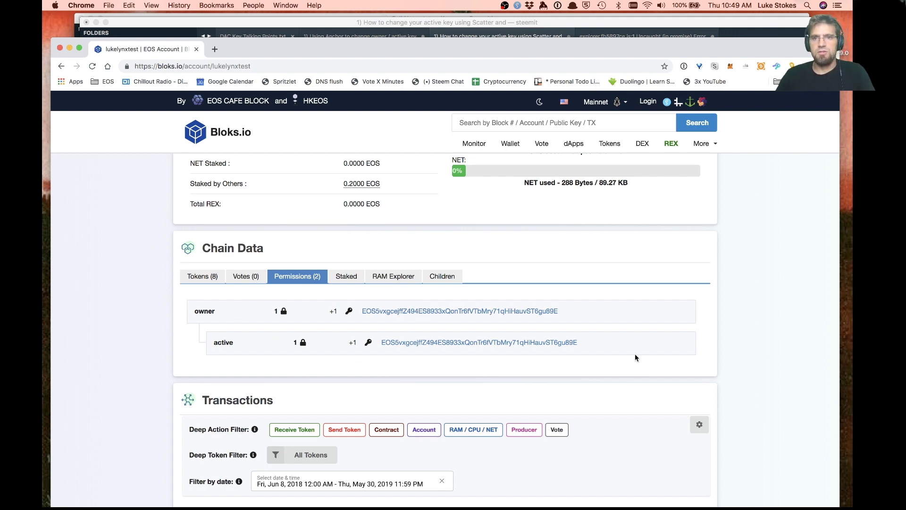
left_click(650, 103)
Log in to Bloks.io with the test account through Scatter
left_click(231, 273)
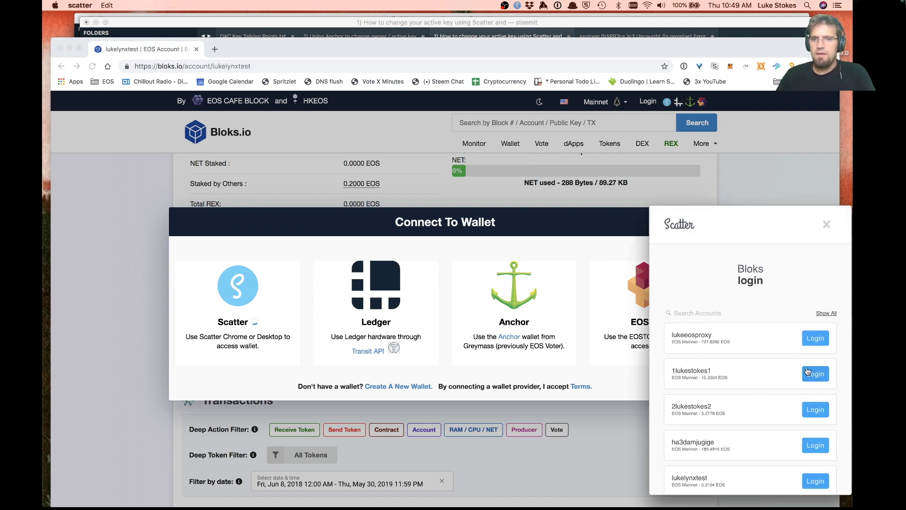
scroll(807, 372, "down", 1)
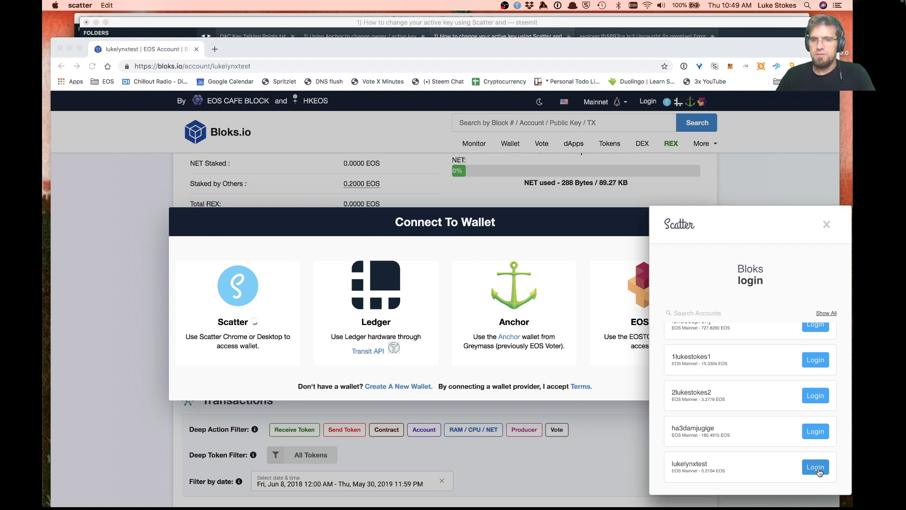
left_click(819, 469)
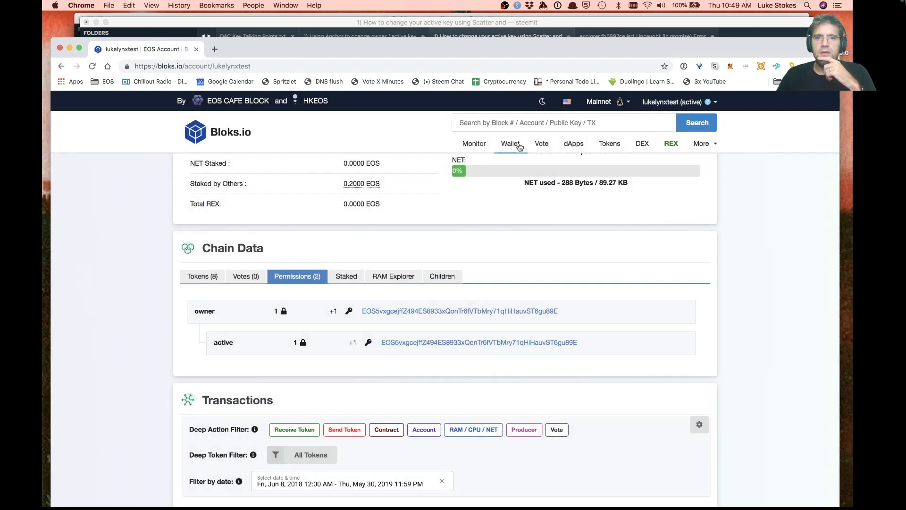
Open Wallet's Change Permissions form showing the New Owner Key and New Active Key fields
left_click(510, 144)
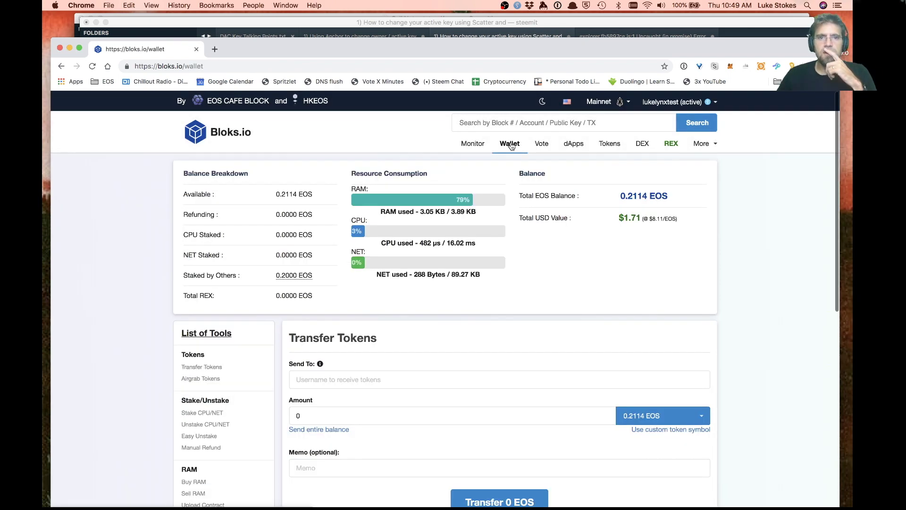
scroll(348, 324, "down", 10)
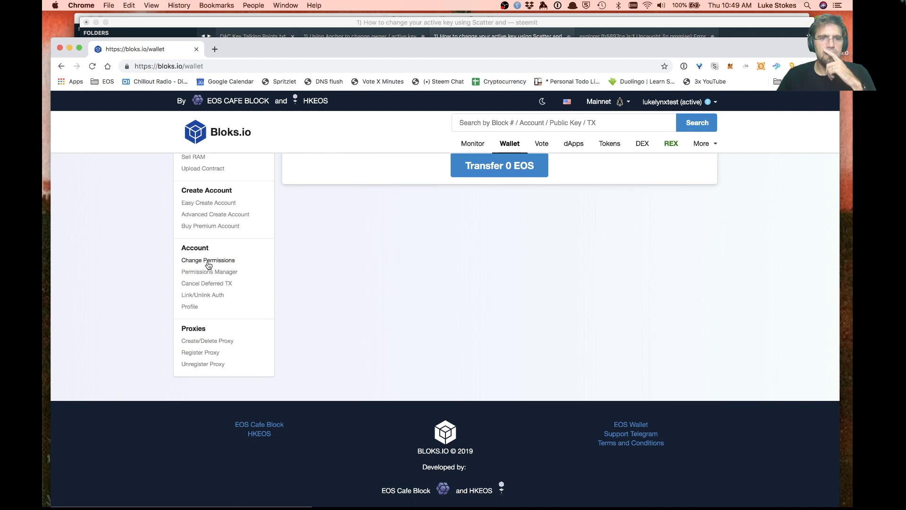
left_click(208, 261)
scroll(473, 324, "down", 4)
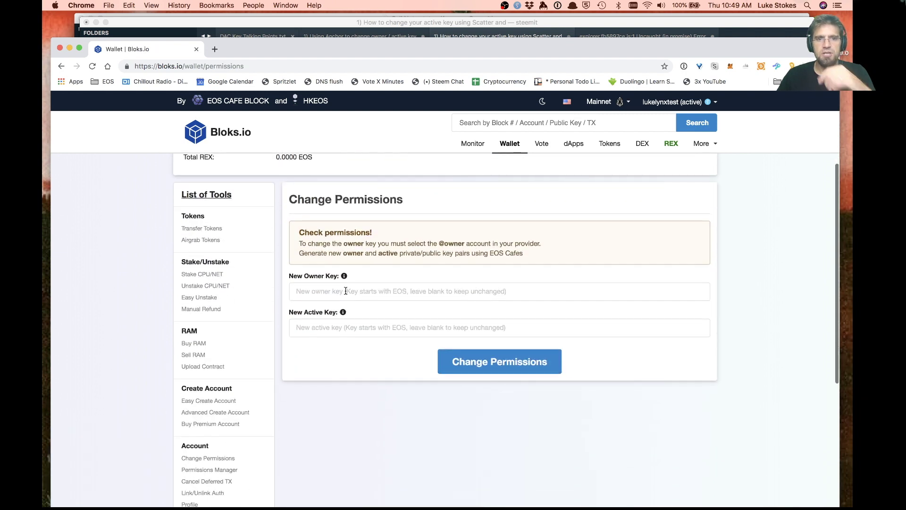
left_click(357, 292)
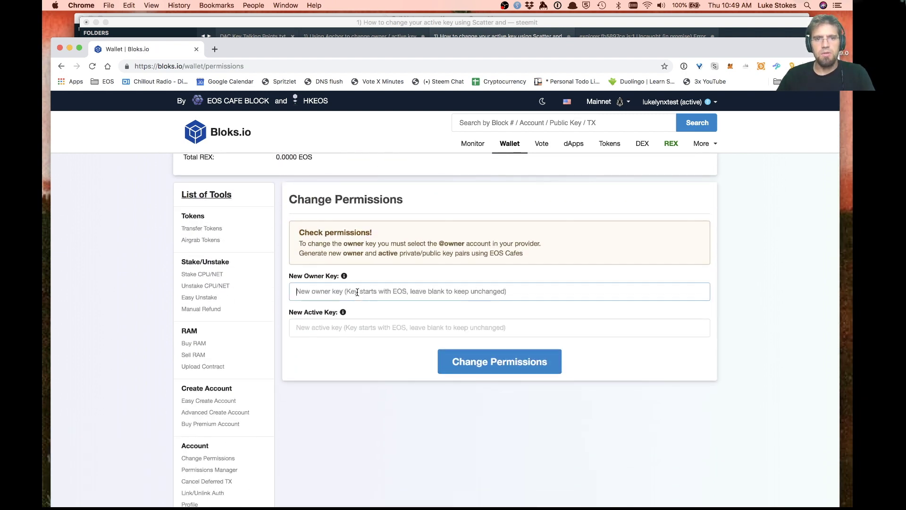
left_click(348, 330)
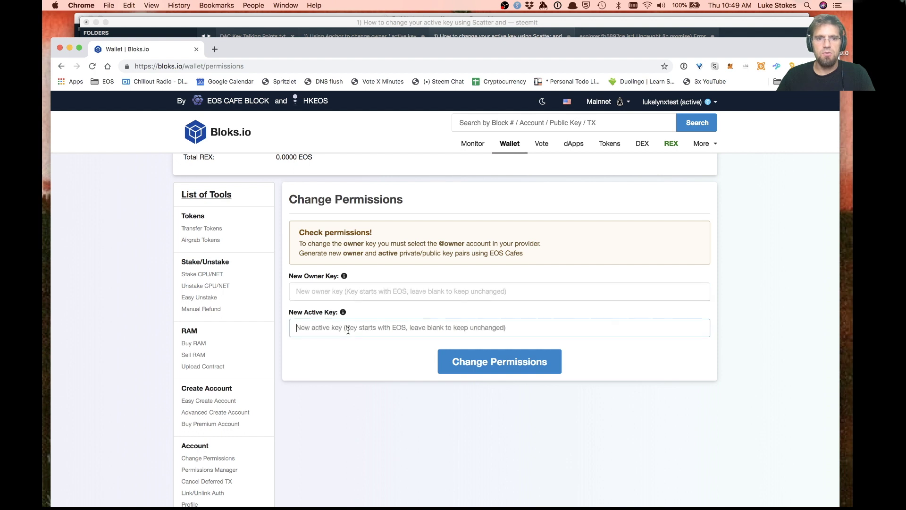
left_click(373, 292)
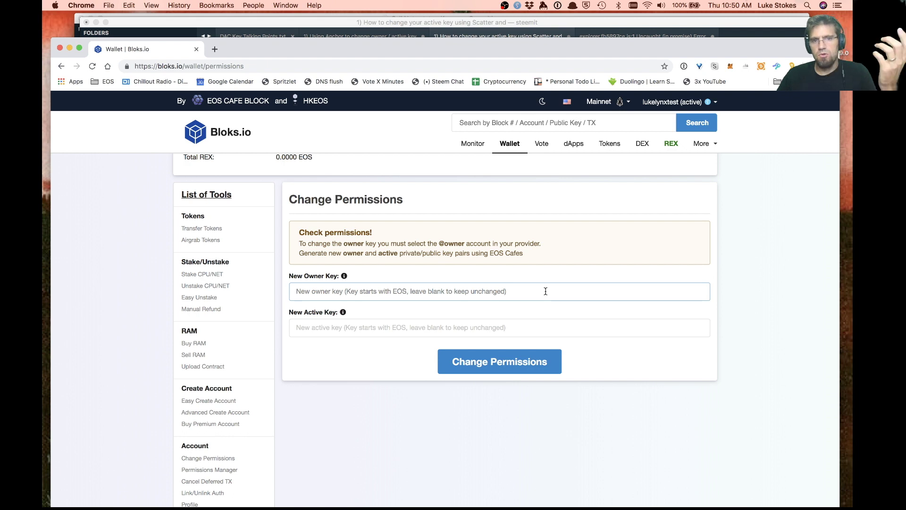
Generate a new key pair in Anchor's Key Generator and paste its public key into New Active Key
key("super+Tab")
key("super+Tab")
key("super+Tab")
key("super+Tab")
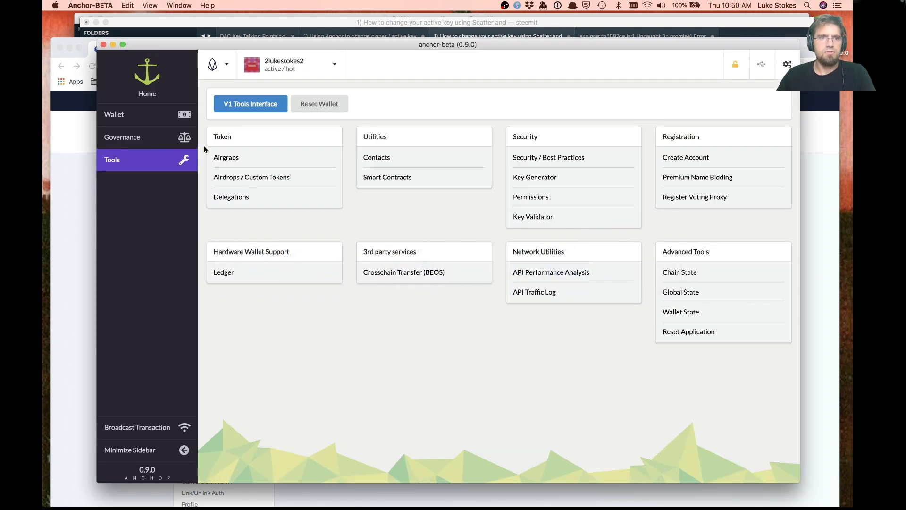
left_click(125, 115)
left_click(142, 160)
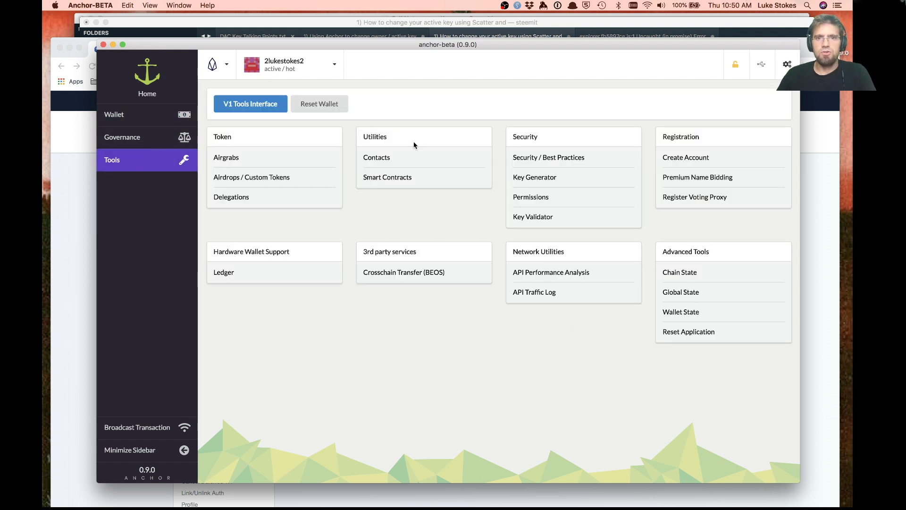
left_click(531, 184)
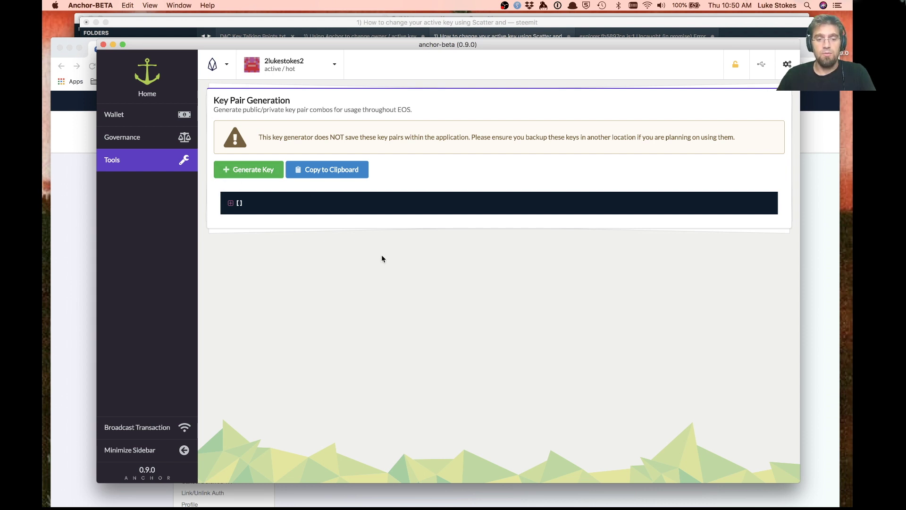
key("super+w")
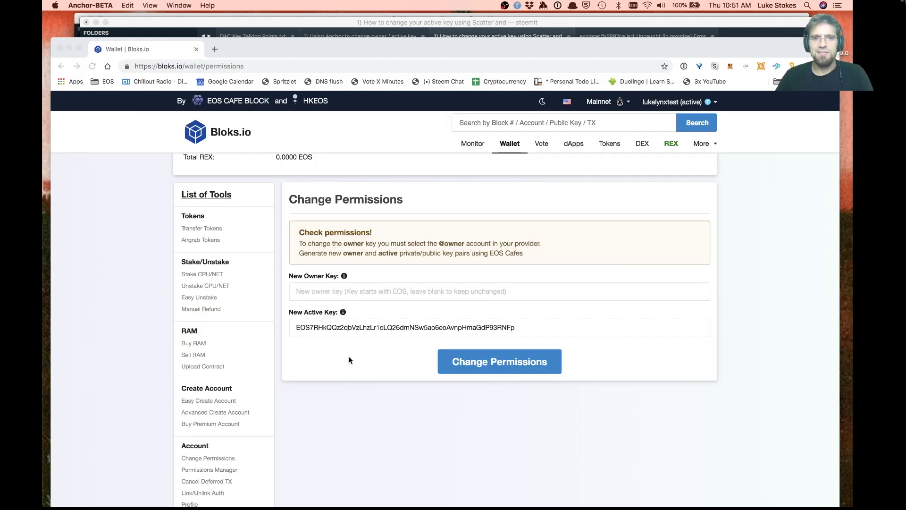
Approve the updateauth for the new active key in Scatter's JSON view, confirm Success, then log out
double_click(326, 327)
left_click(359, 342)
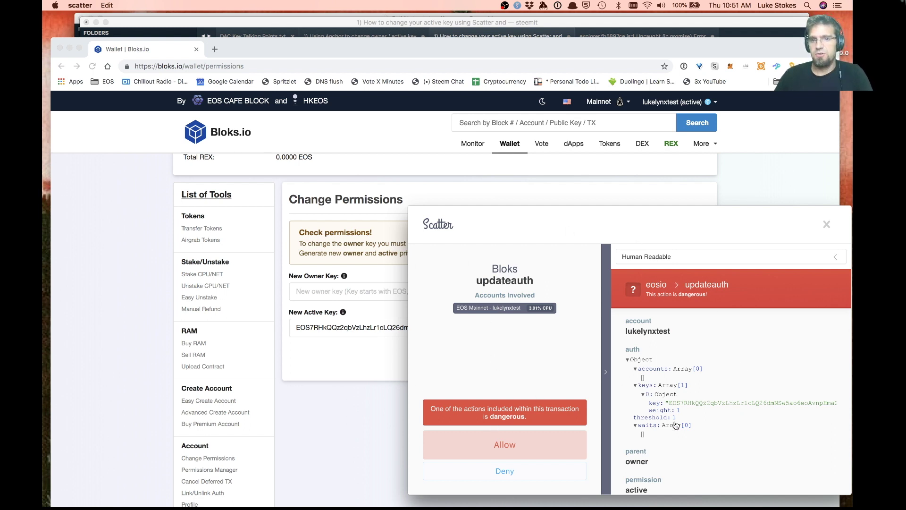
scroll(675, 420, "down", 1)
scroll(656, 339, "up", 1)
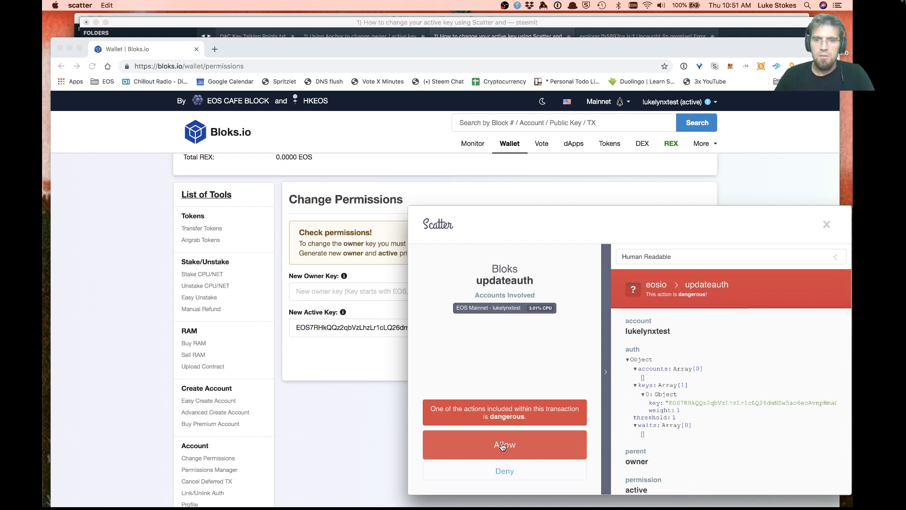
left_click(651, 259)
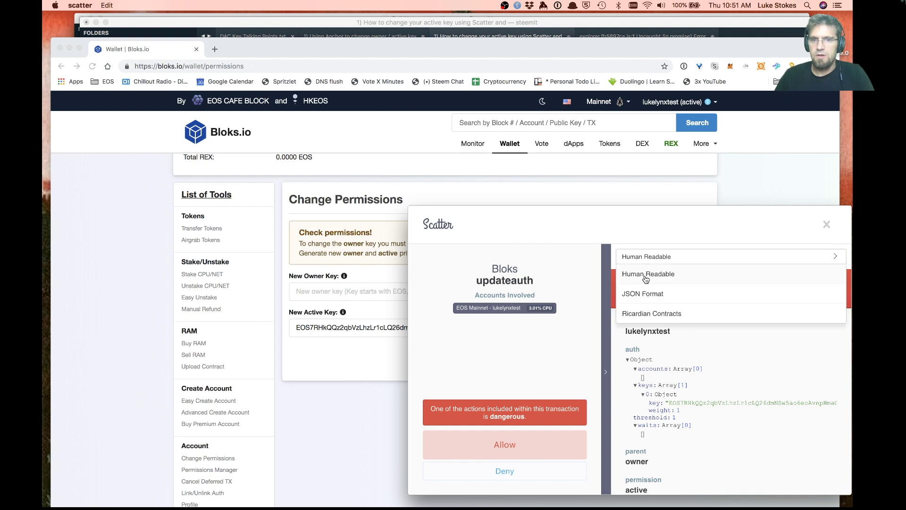
left_click(646, 293)
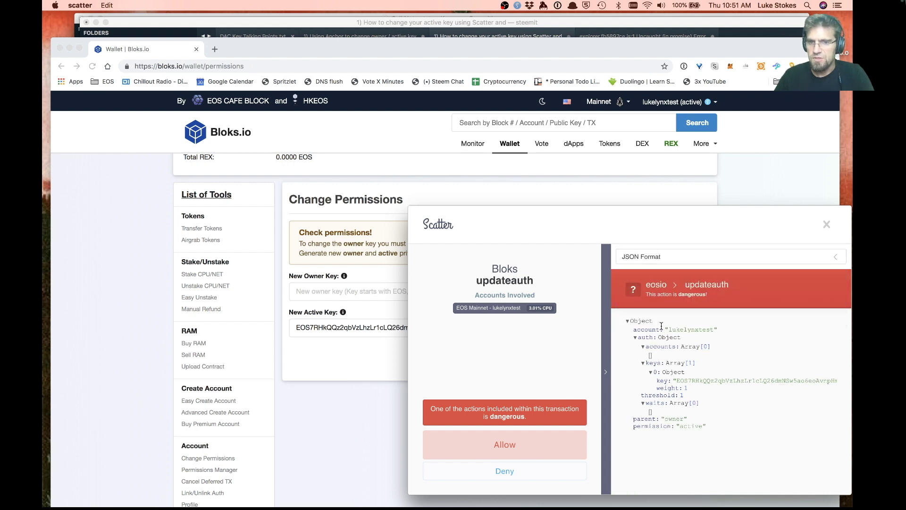
left_click(502, 445)
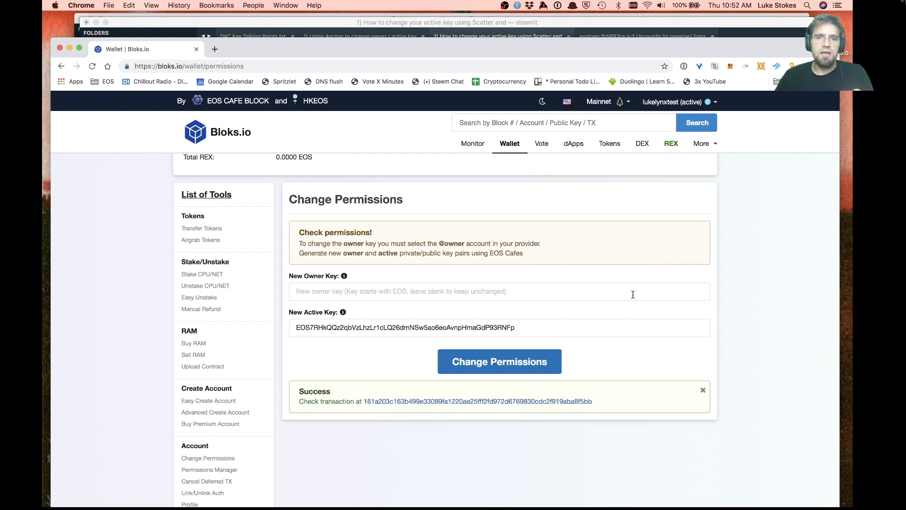
double_click(423, 331)
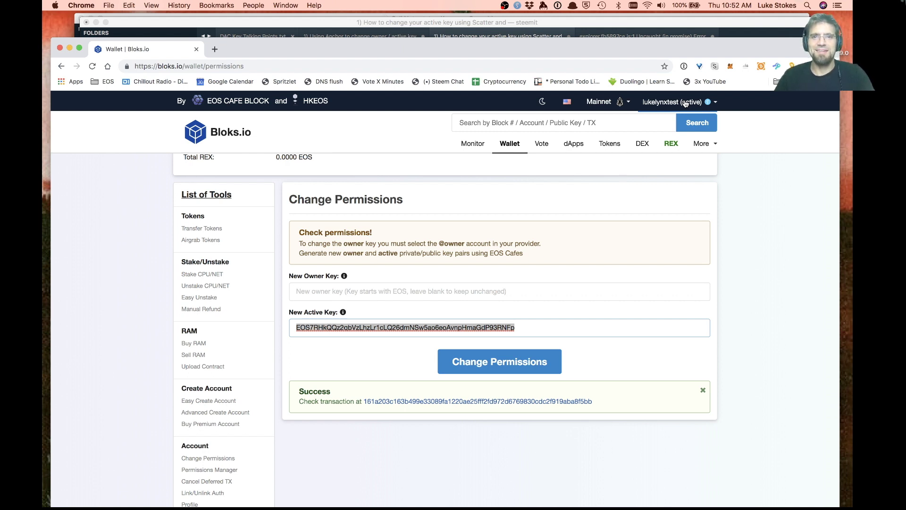
left_click(685, 103)
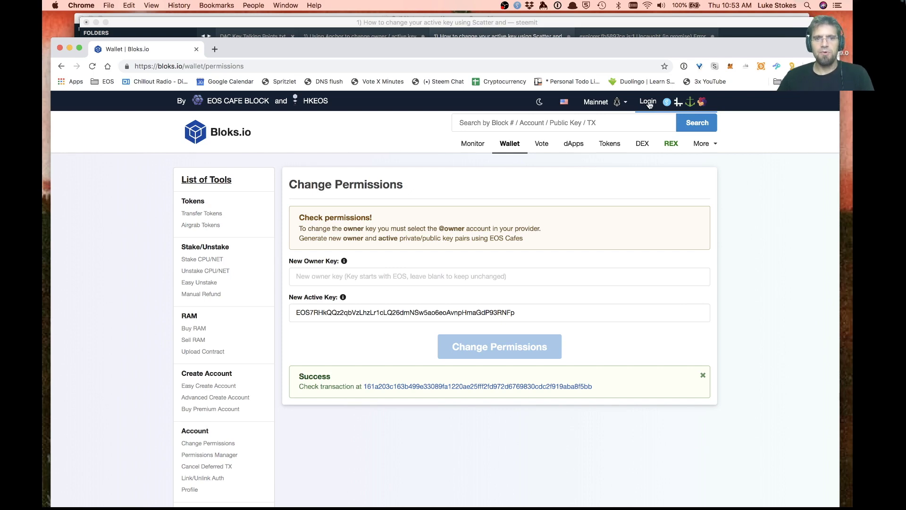
Log back in with the test account via Scatter and view its account Permissions tab
left_click(648, 102)
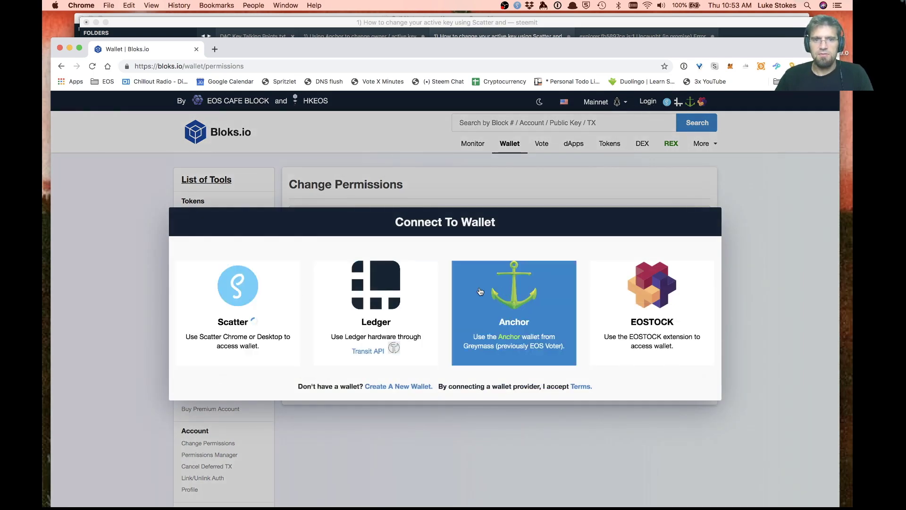
left_click(238, 298)
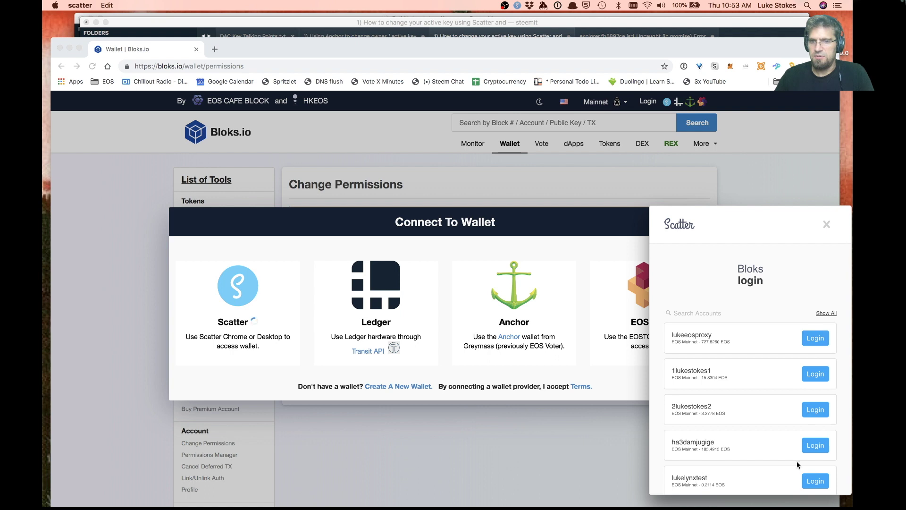
left_click(815, 483)
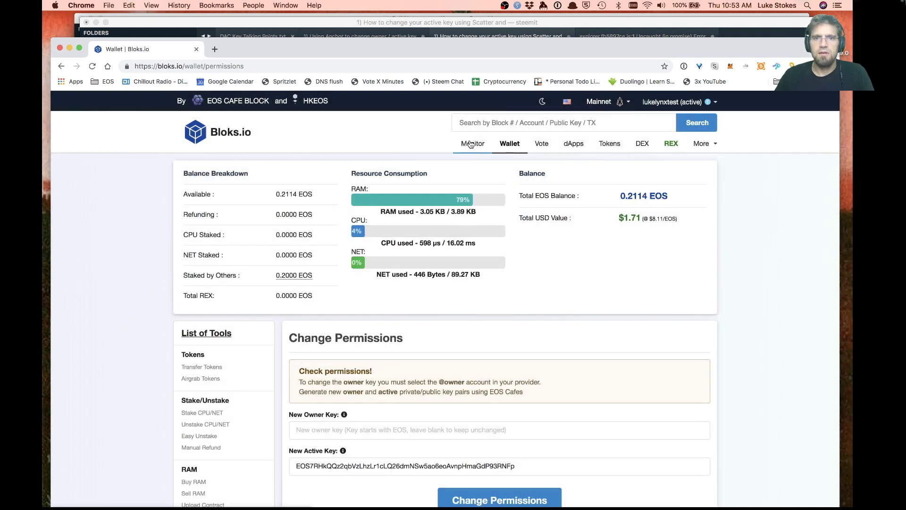
left_click(672, 102)
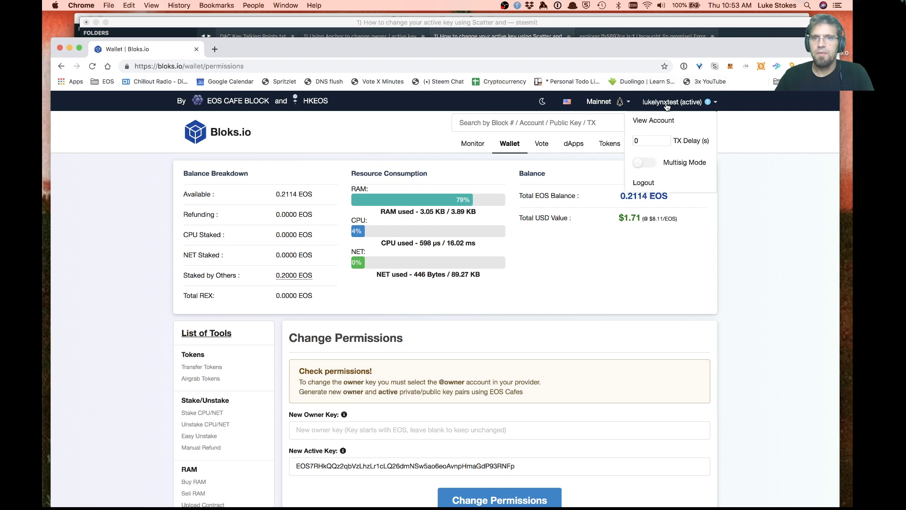
left_click(644, 121)
scroll(425, 278, "down", 5)
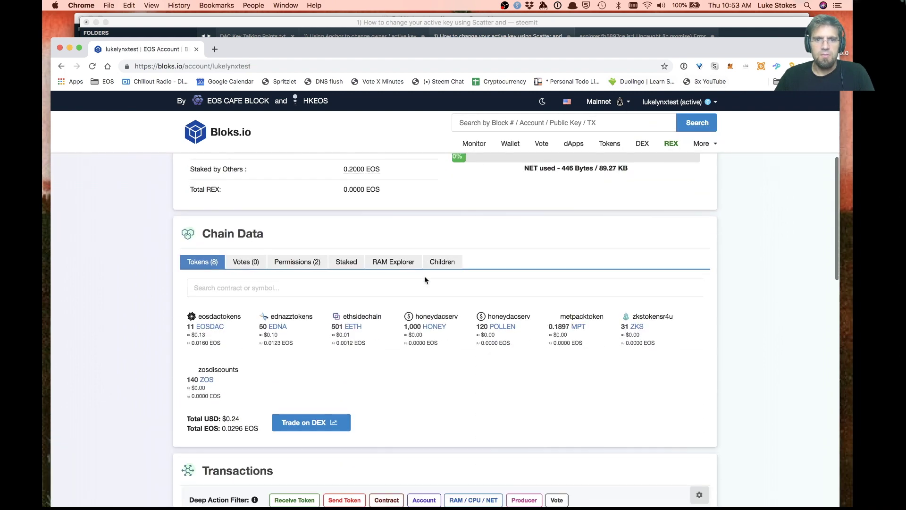
left_click(271, 262)
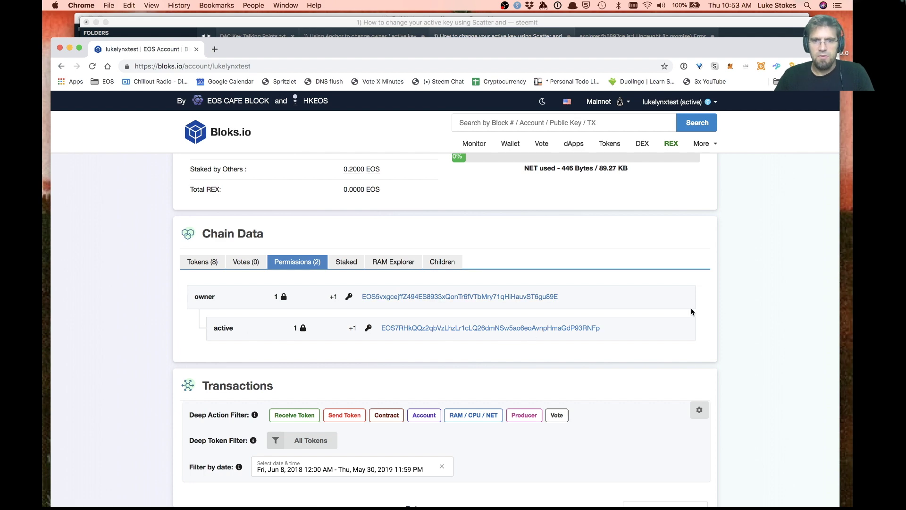
In the notes editor, separate the second and third list items with blank lines
key("super+Tab")
key("super+Tab")
key("super+Tab")
key("super+Tab")
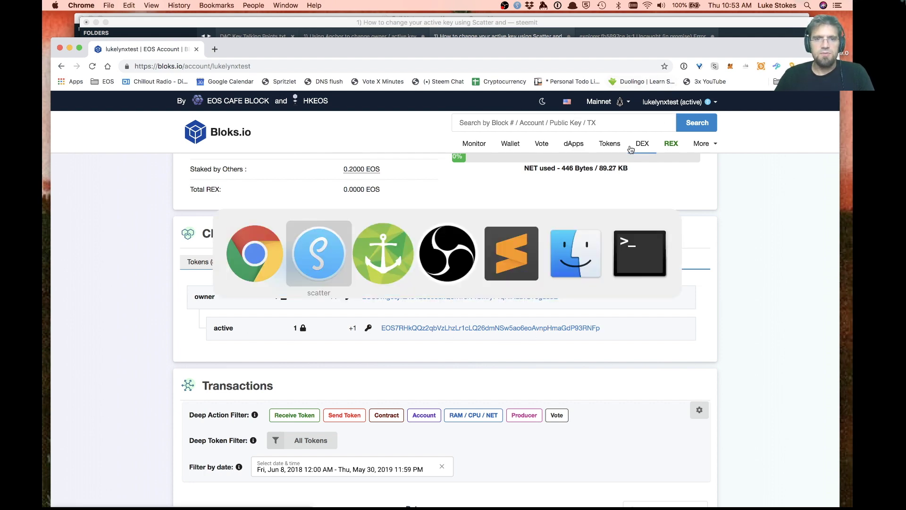
key("Up")
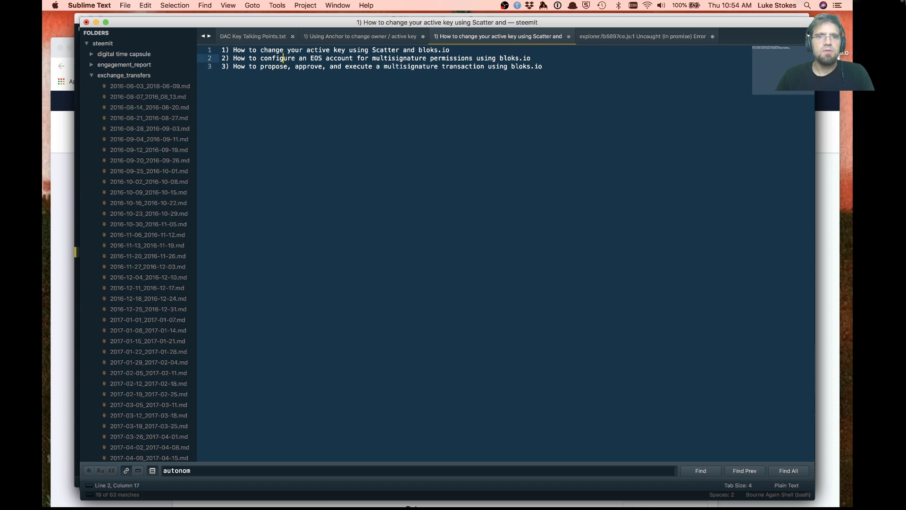
key("super+Left")
key("Return")
key("Return")
key("Down")
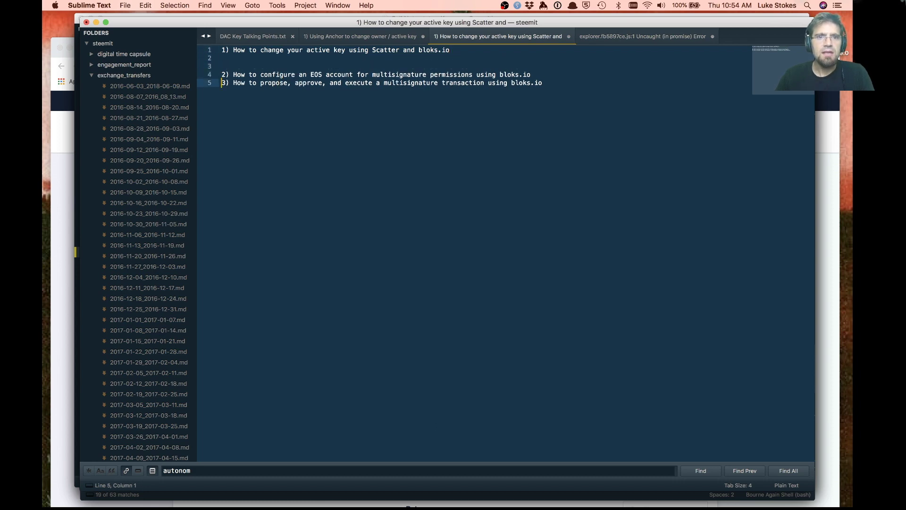
key("Return")
key("Return")
key("Up")
key("Up")
key("Up")
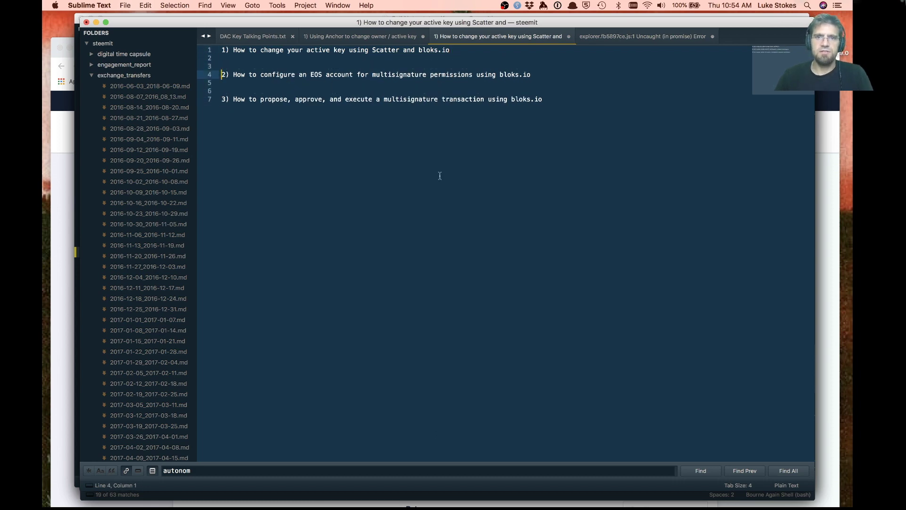
key("super+Tab")
Log out and log in via Scatter as the other co-signer account
left_click(660, 99)
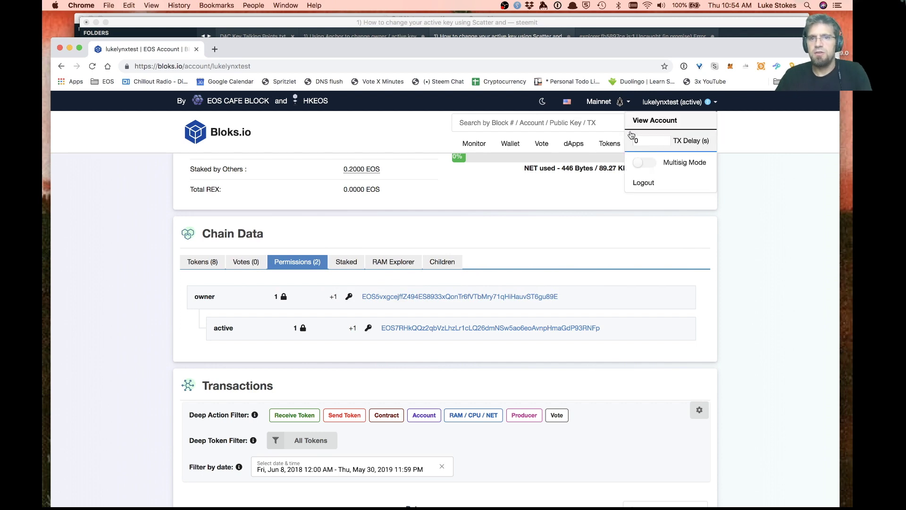
left_click(645, 182)
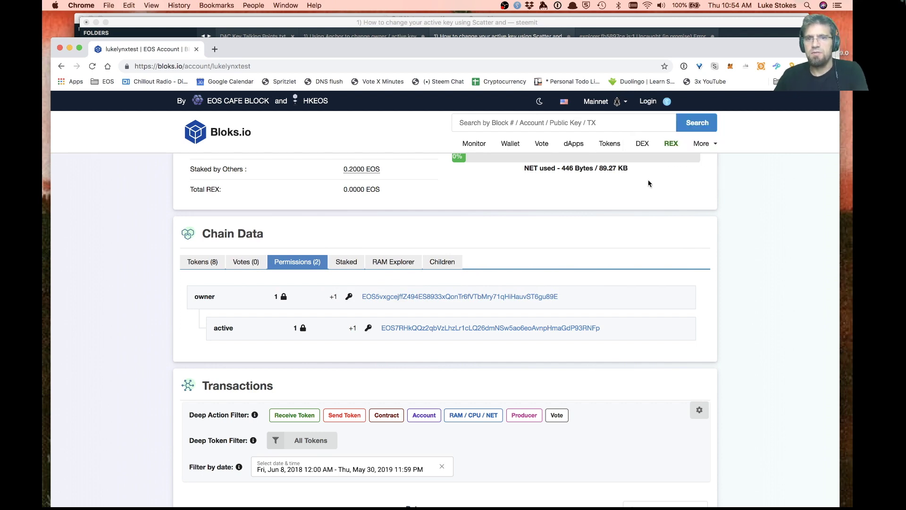
left_click(656, 103)
left_click(238, 302)
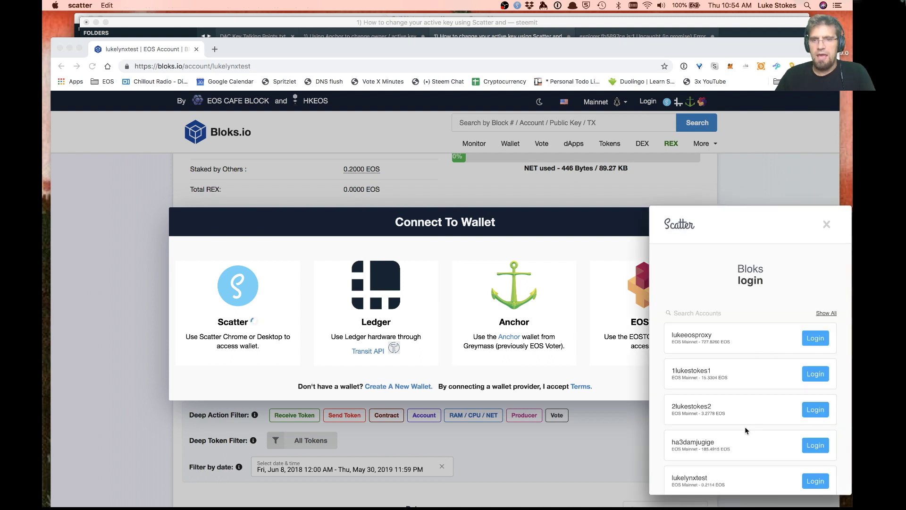
scroll(745, 430, "down", 1)
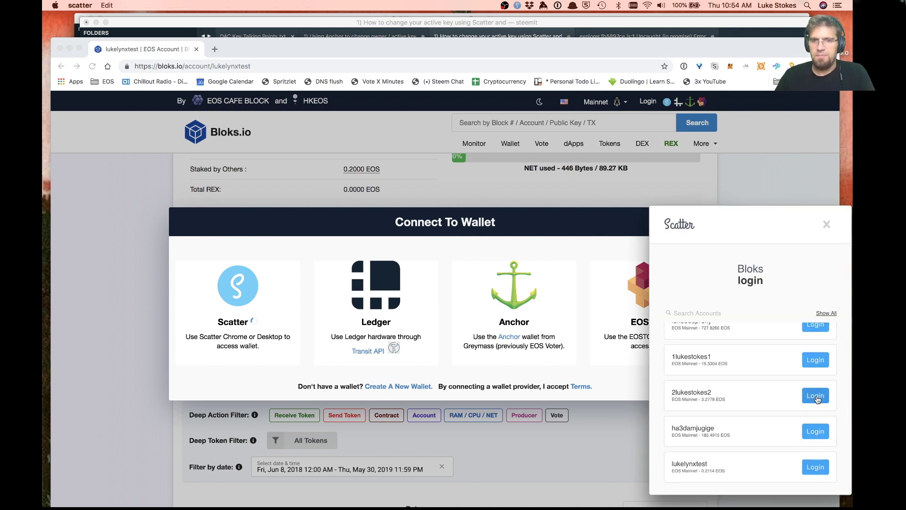
left_click(816, 396)
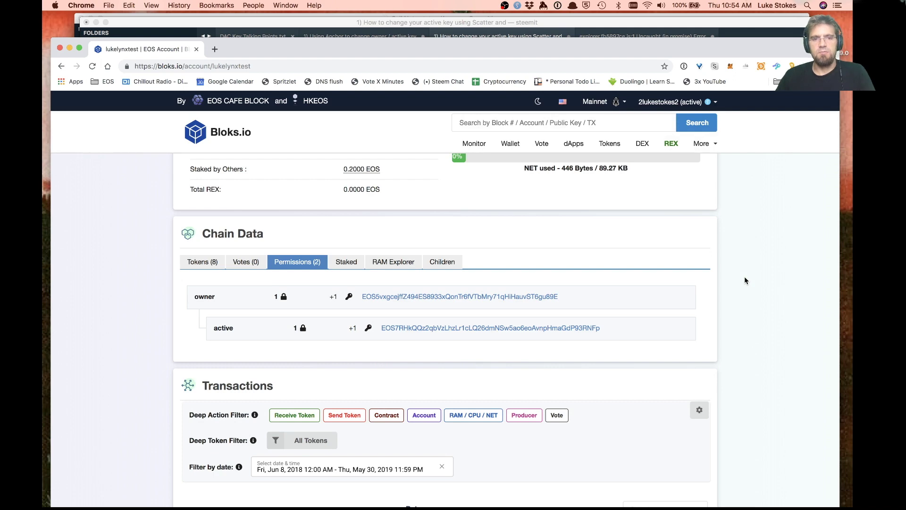
Review the co-signer account's owner and active keys, then go to its Wallet tools page
left_click(707, 107)
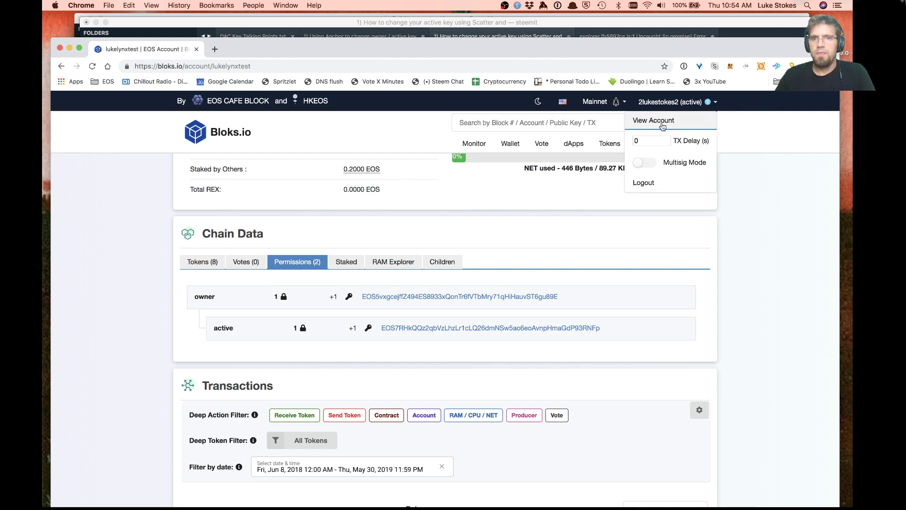
left_click(654, 124)
scroll(301, 272, "down", 5)
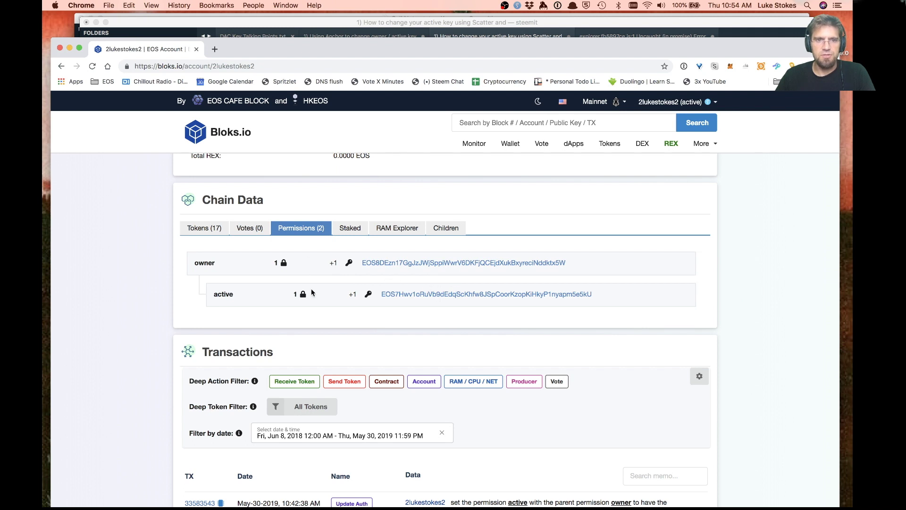
scroll(552, 304, "up", 2)
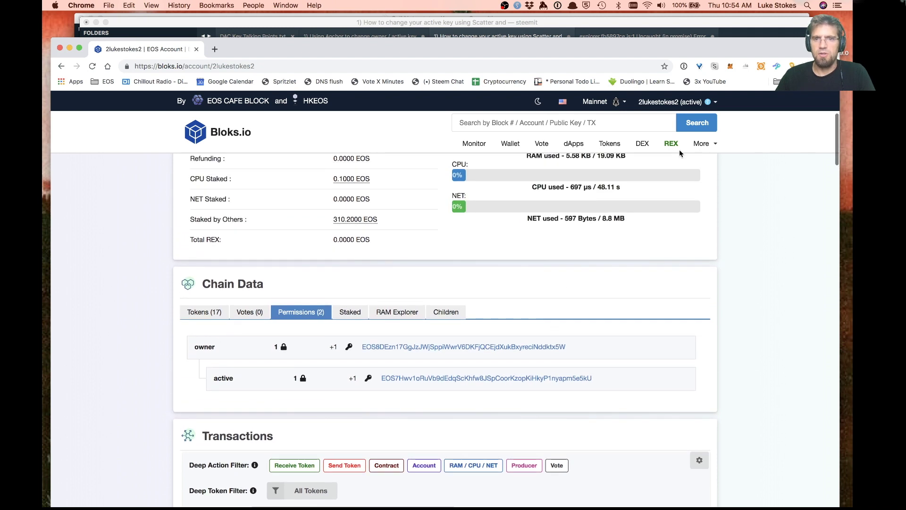
left_click(510, 144)
scroll(104, 359, "down", 10)
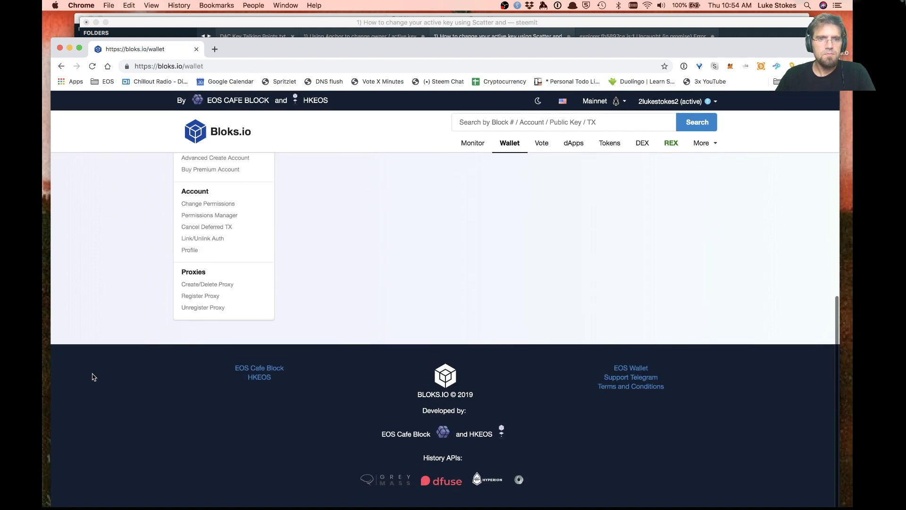
Open the Permissions Manager and change the active permission's threshold from 1 to 2
left_click(198, 216)
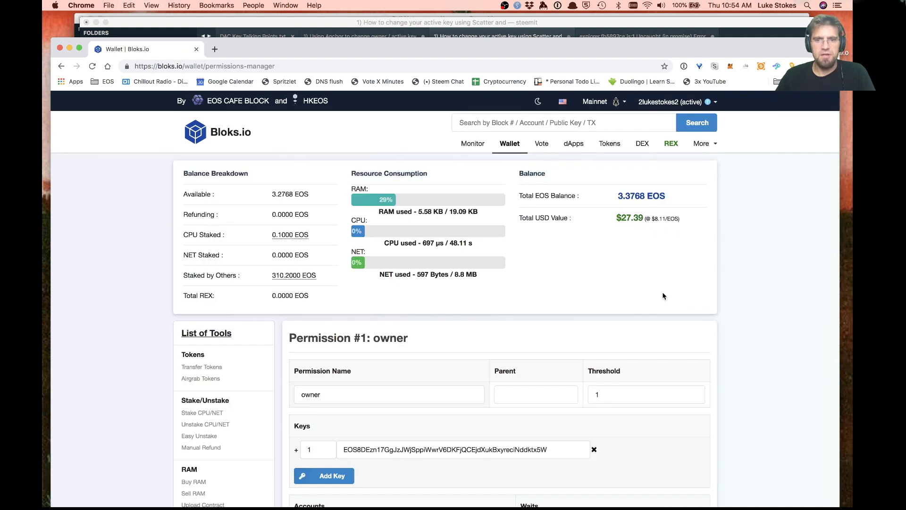
scroll(775, 341, "down", 4)
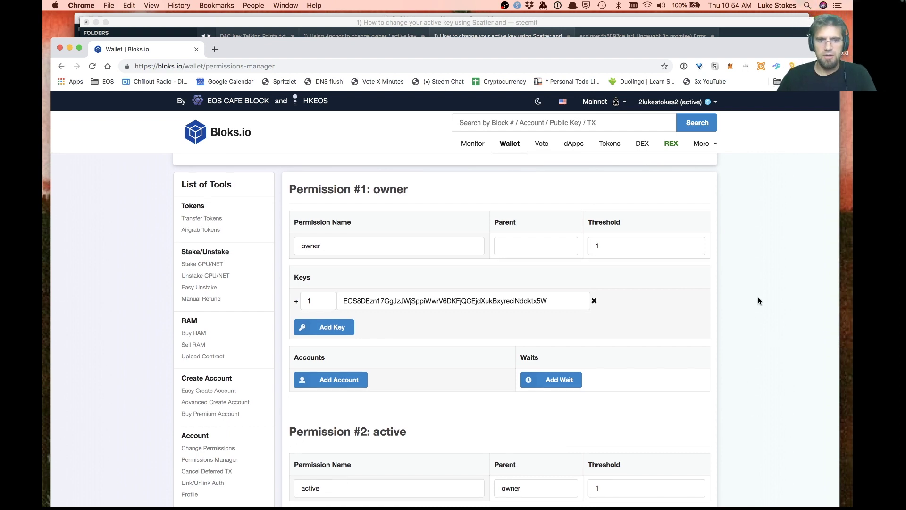
scroll(758, 301, "down", 4)
scroll(758, 300, "down", 2)
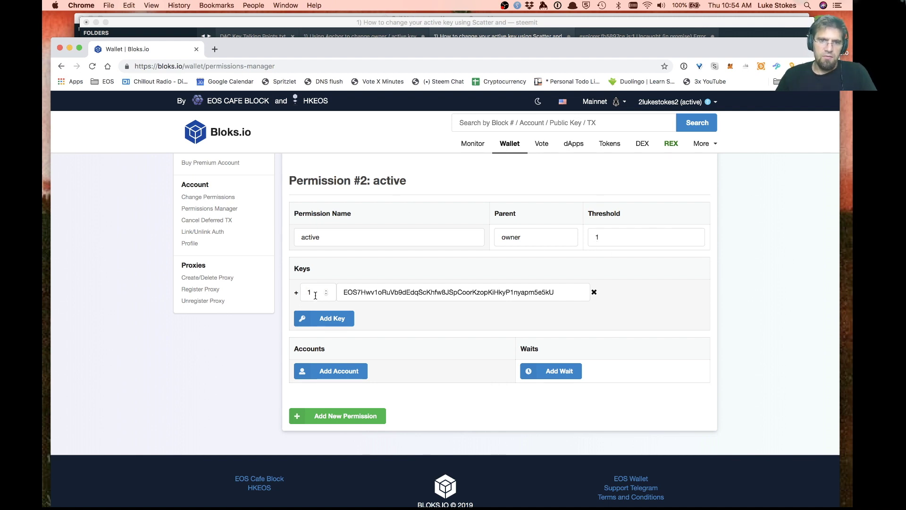
left_click(603, 237)
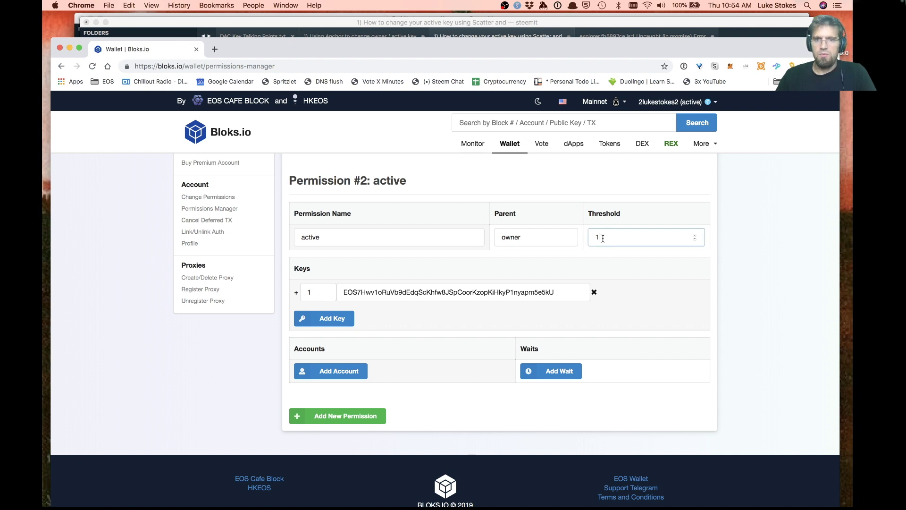
key("BackSpace")
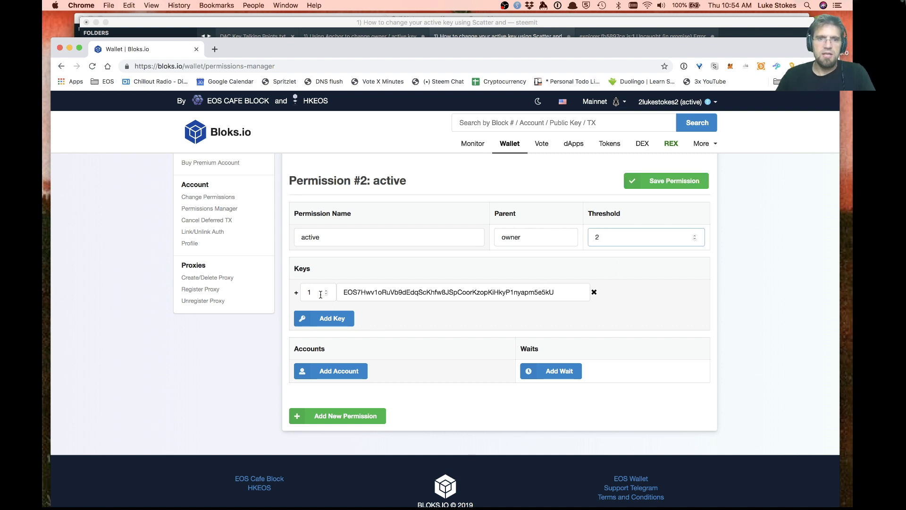
Set the active key's weight to 2 and add a blank linked-account entry
left_click(313, 293)
key("BackSpace")
type("2")
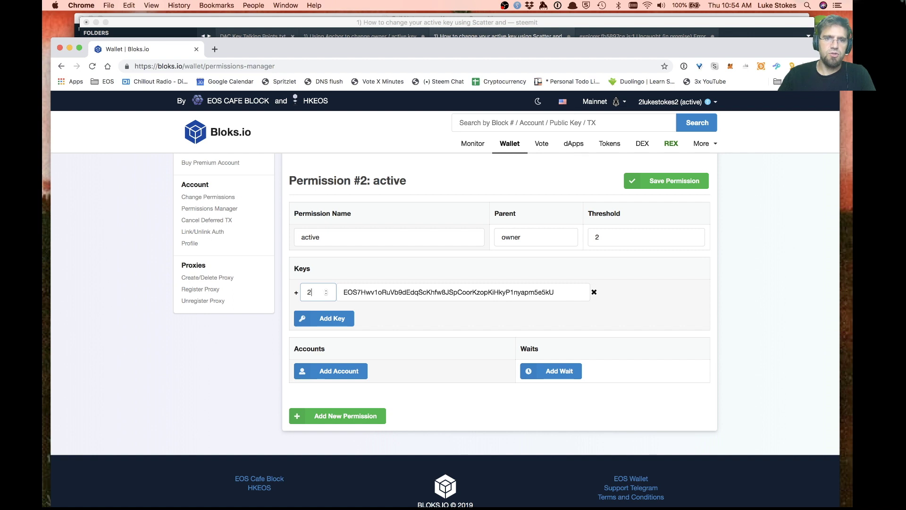
scroll(427, 324, "down", 1)
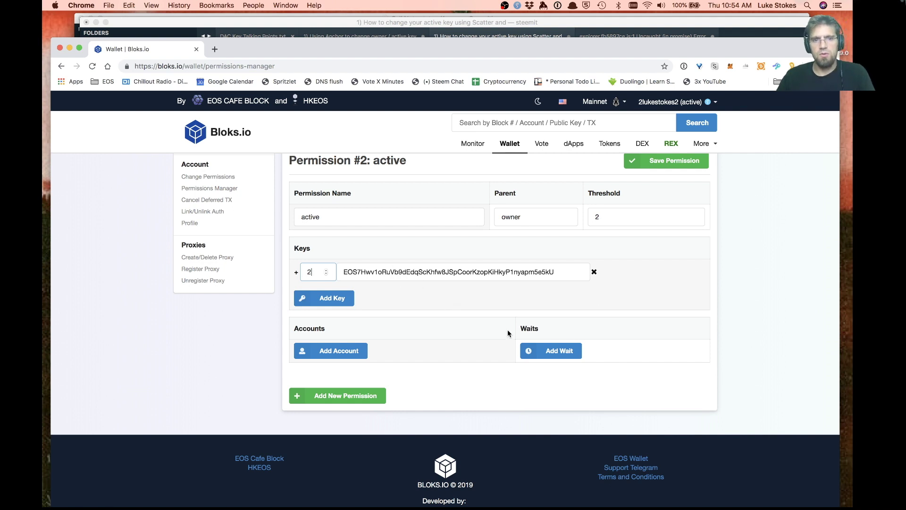
left_click(343, 355)
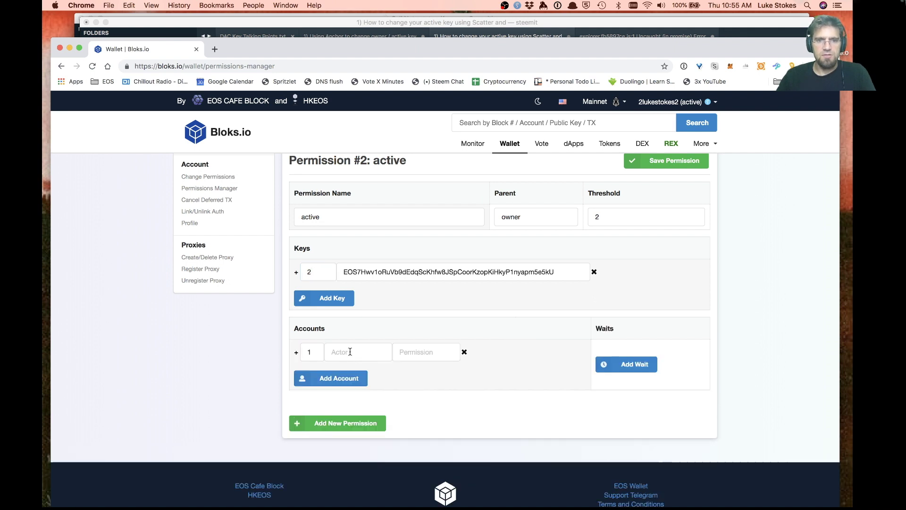
Link account 1lukestokes1 with active permission, and start a second account row as lukelynxeos
left_click(350, 352)
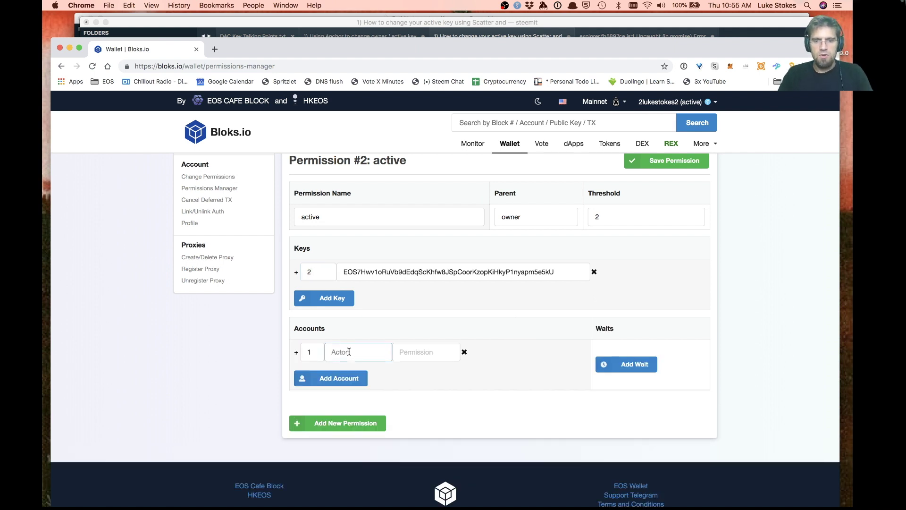
type("1lukestokes1")
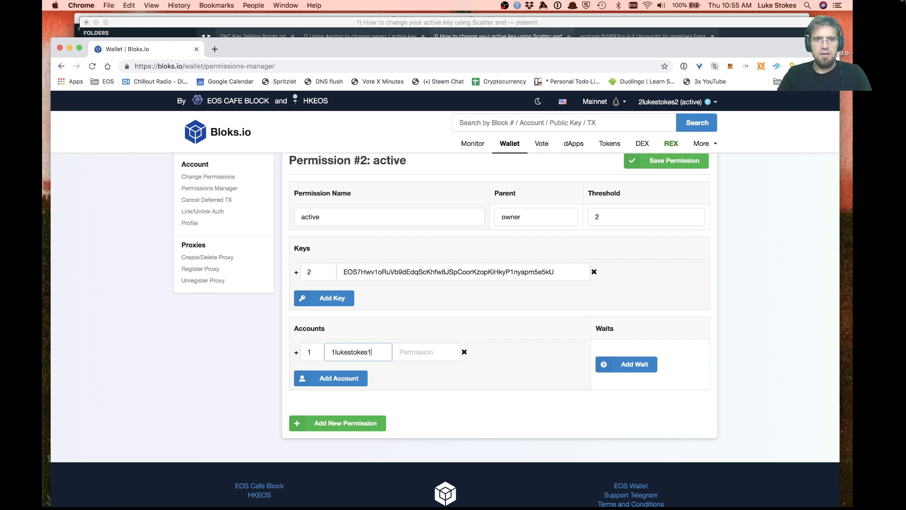
key("Tab")
type("ac")
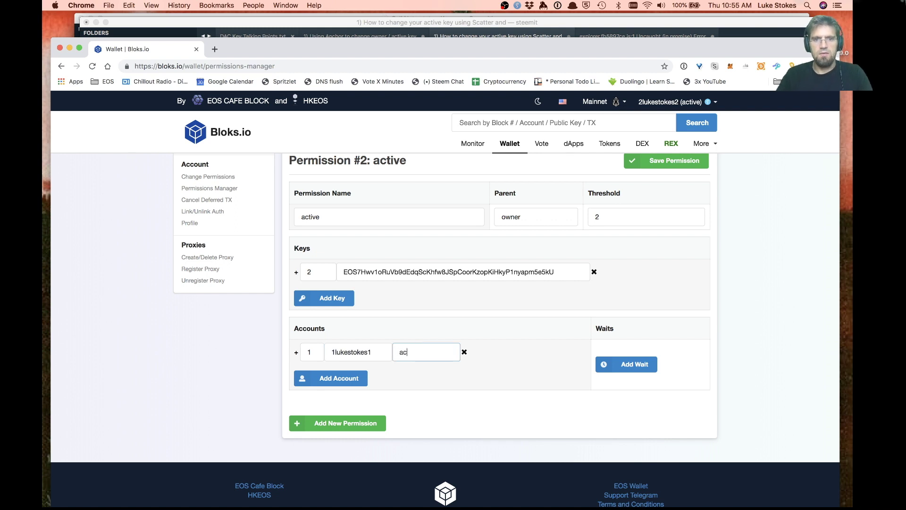
left_click(353, 378)
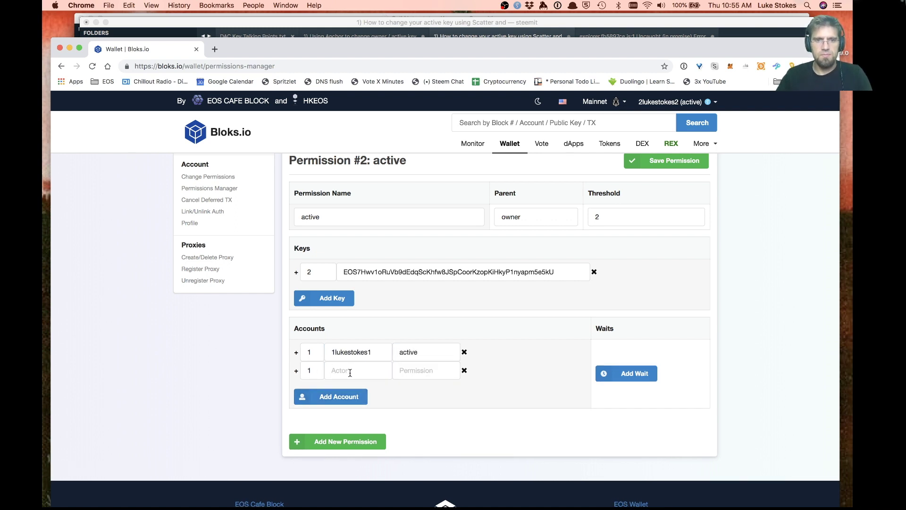
left_click(349, 372)
type("lukelynx")
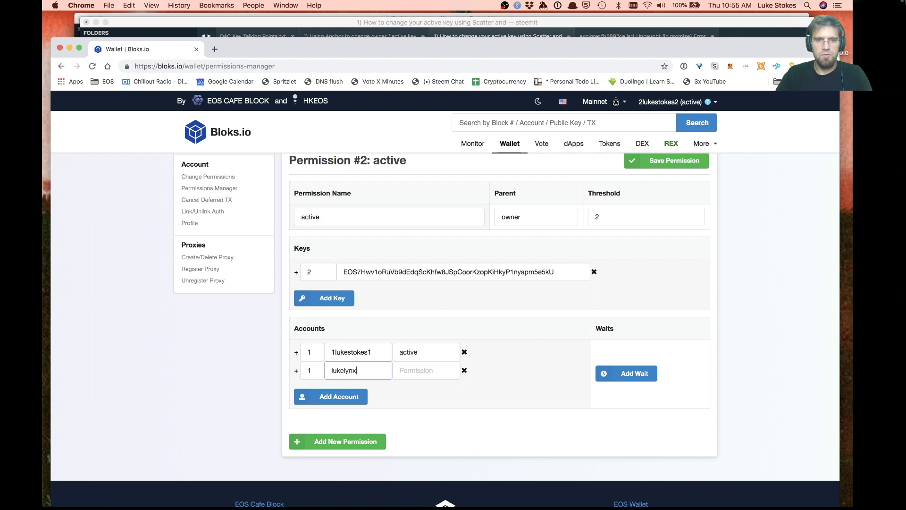
type("eos")
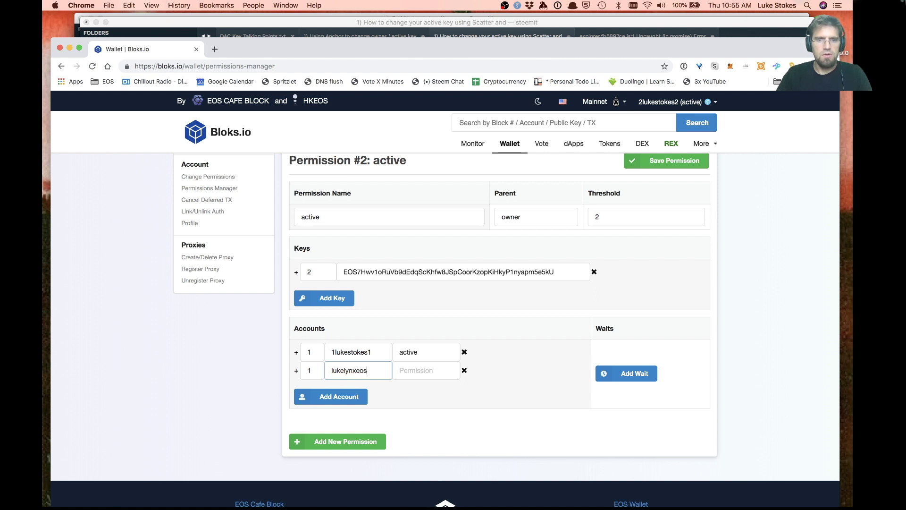
Check the notes editor, then return to the browser's permissions page
key("super+Tab")
key("Tab")
key("Tab")
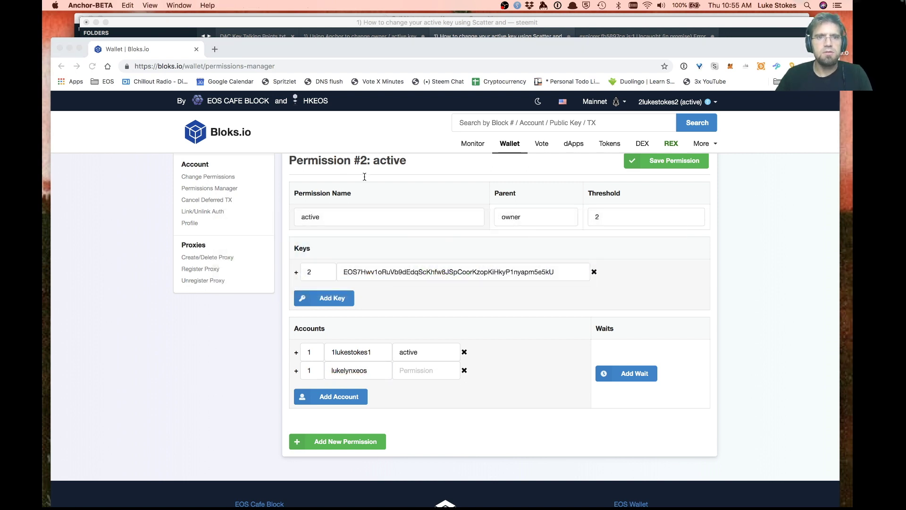
key("super+Tab")
key("Tab")
key("super+Tab")
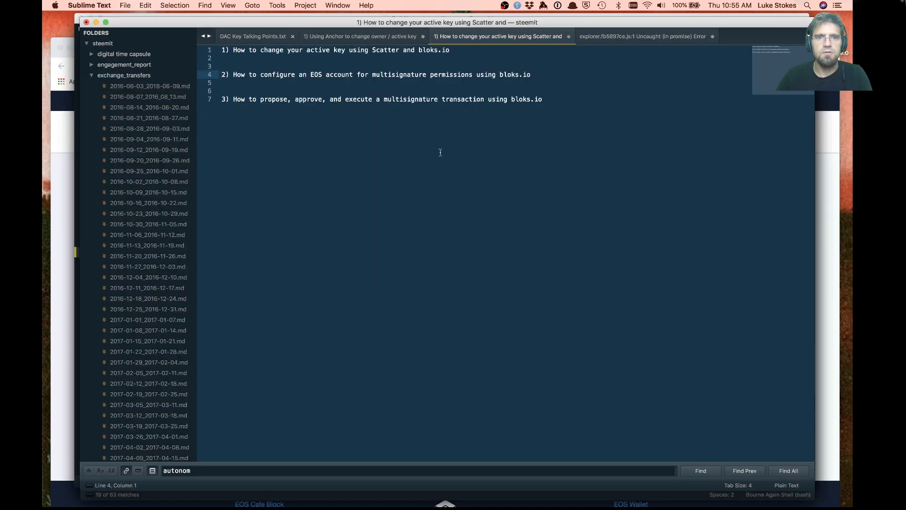
key("super+Tab")
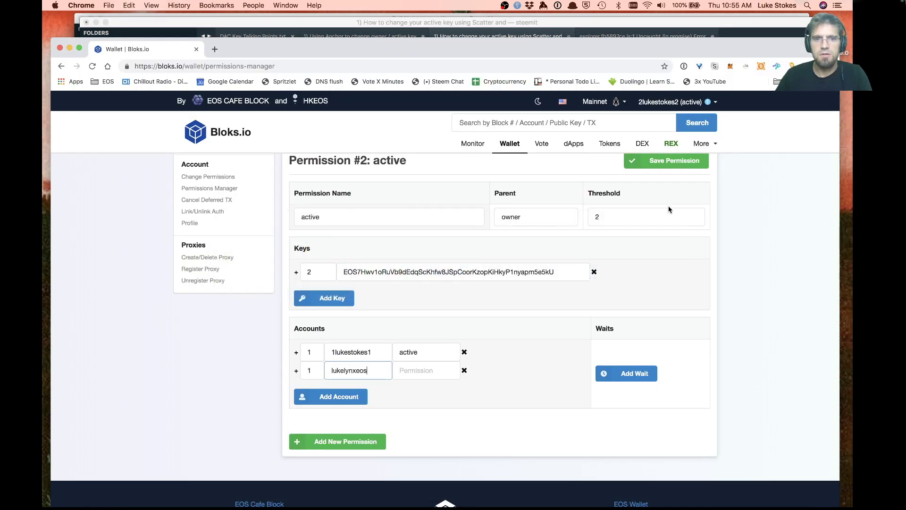
Load bloks.io/account/lukelynxtest in a new browser tab
left_click(219, 52)
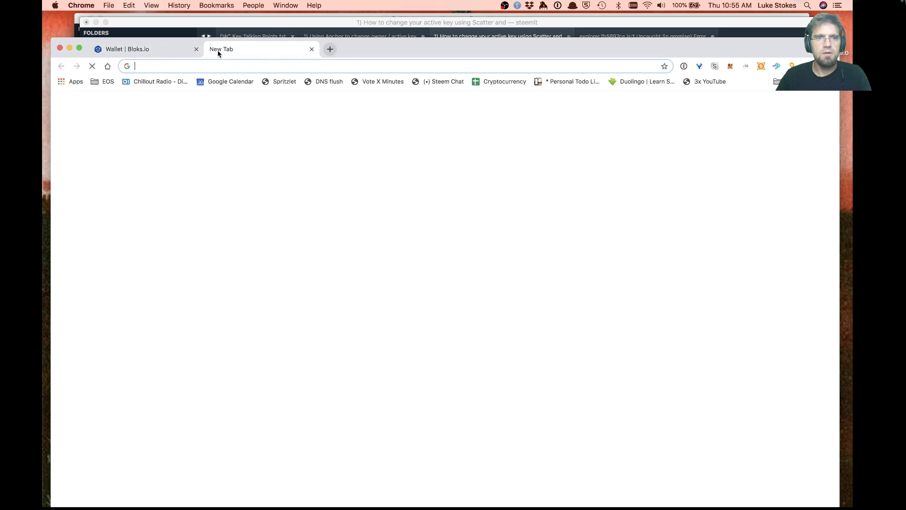
type("bloks.io/account/eosdacthedac")
key("Right")
key("shift+alt+Left")
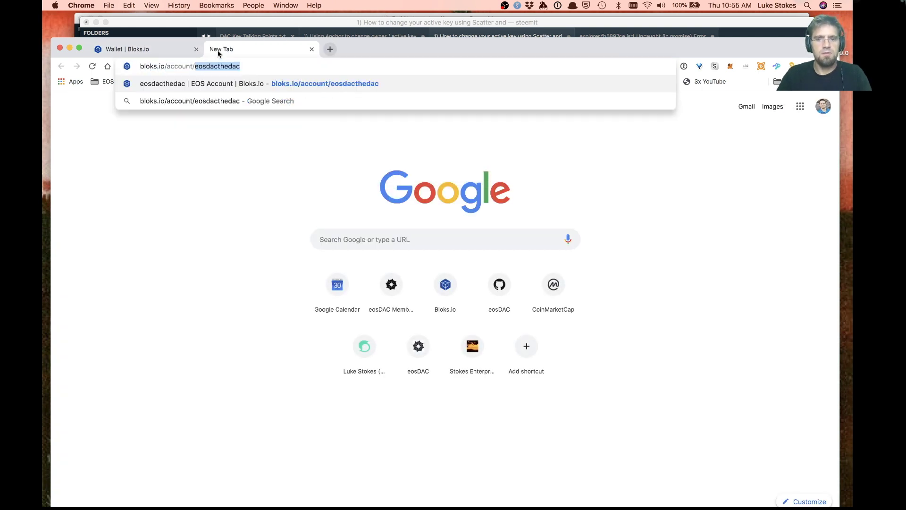
type("luke")
key("Down")
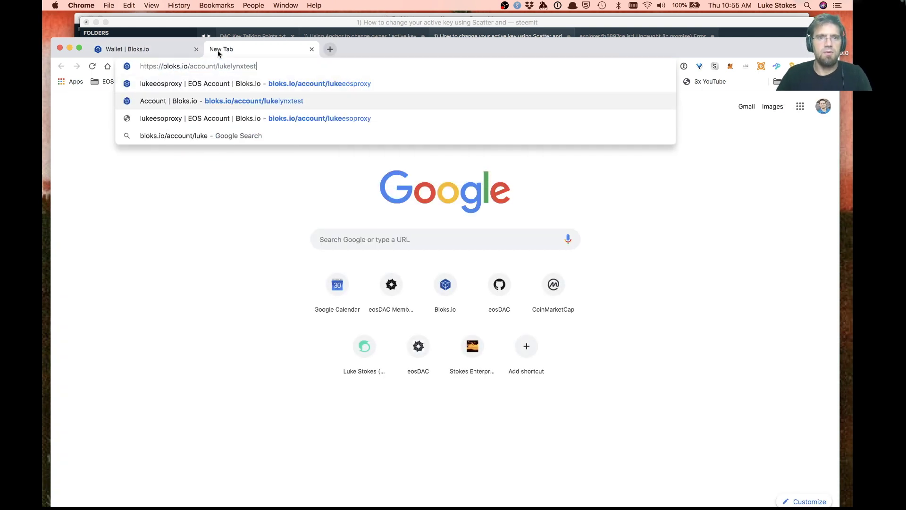
key("Return")
Replace the second account with lukelynxtest and set its permission to active
double_click(231, 66)
key("super+c")
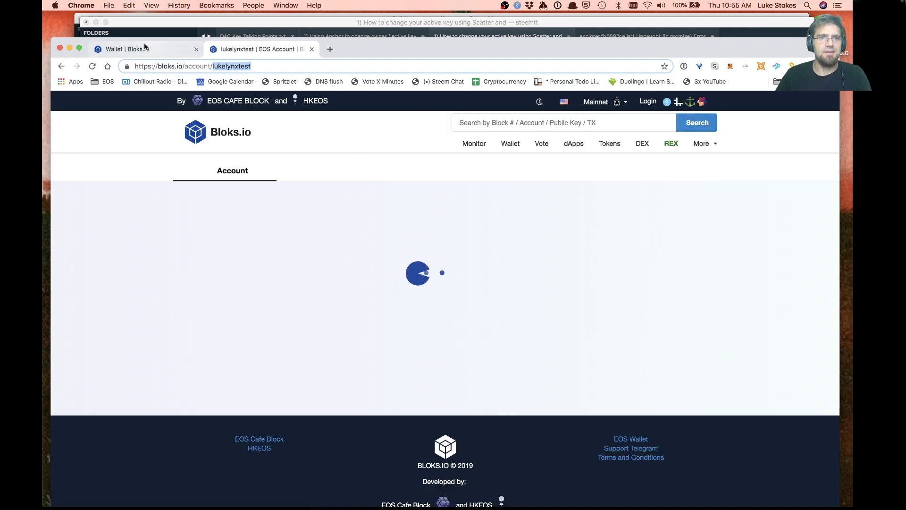
left_click(143, 43)
double_click(359, 371)
key("super+v")
key("Tab")
type("active")
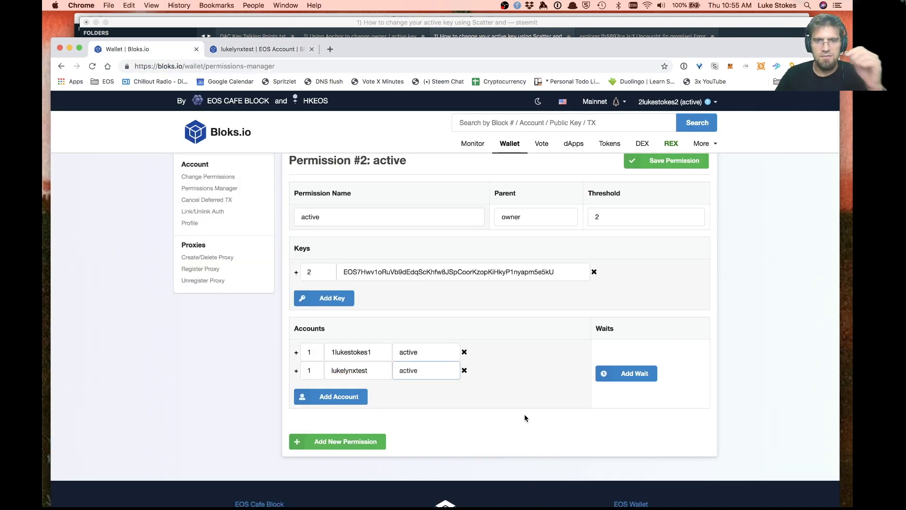
scroll(525, 415, "up", 2)
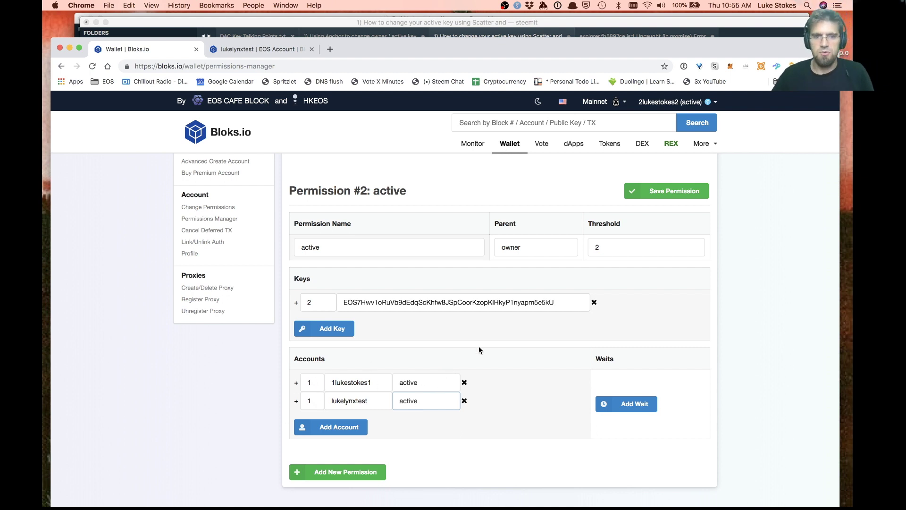
Save the threshold-2 active permission, approve the updateauth in Scatter, and close the Success notice
left_click(673, 196)
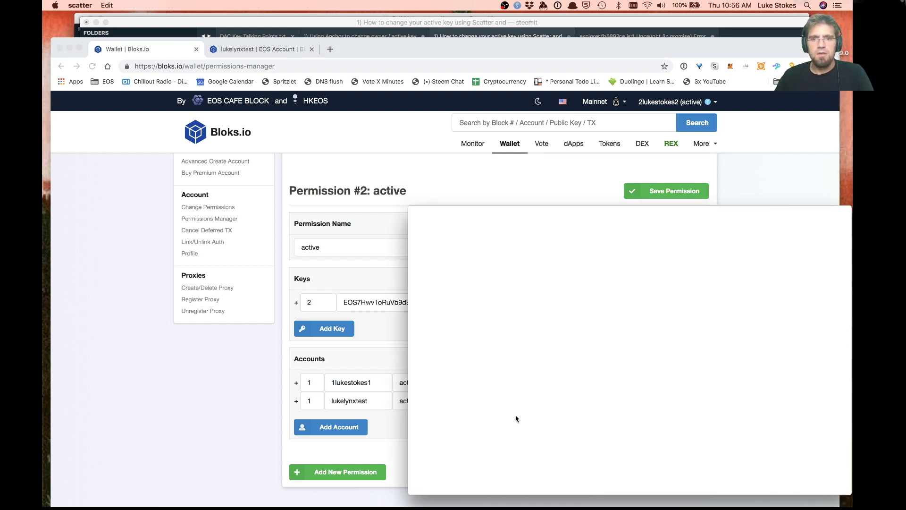
scroll(714, 393, "down", 5)
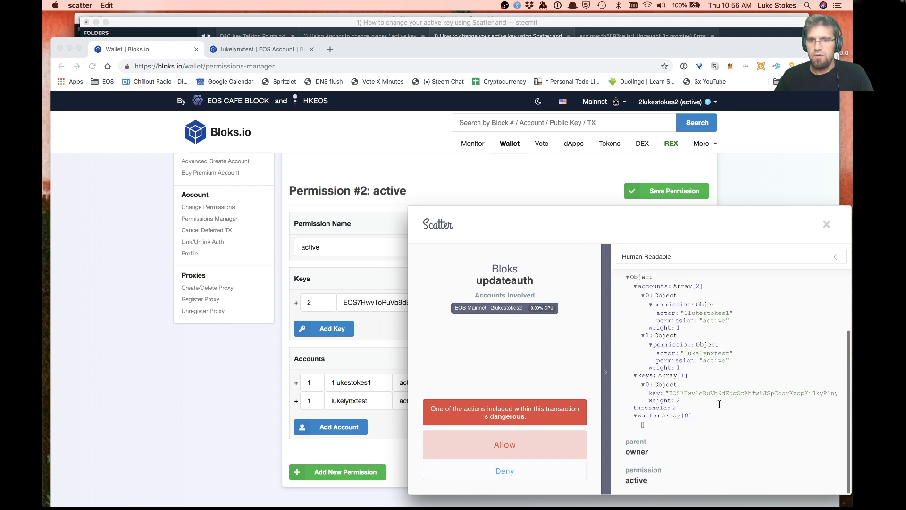
left_click(494, 449)
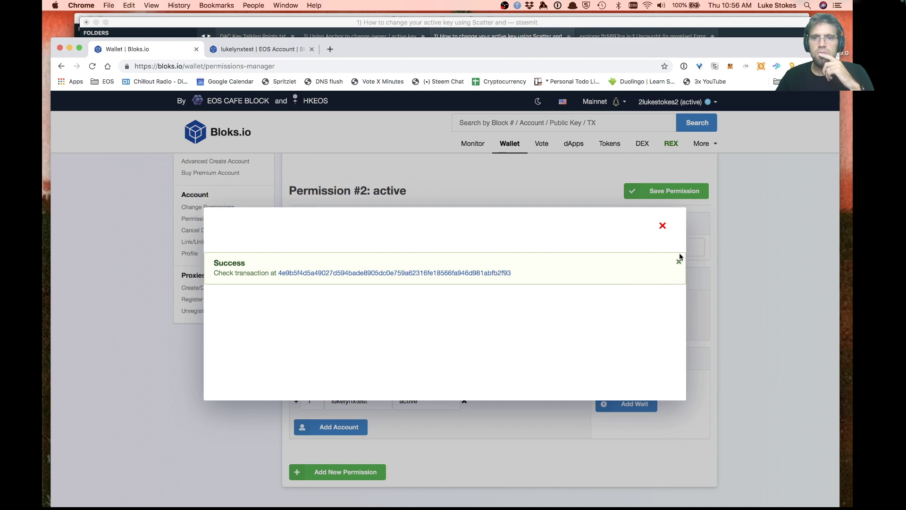
left_click(679, 261)
left_click(663, 226)
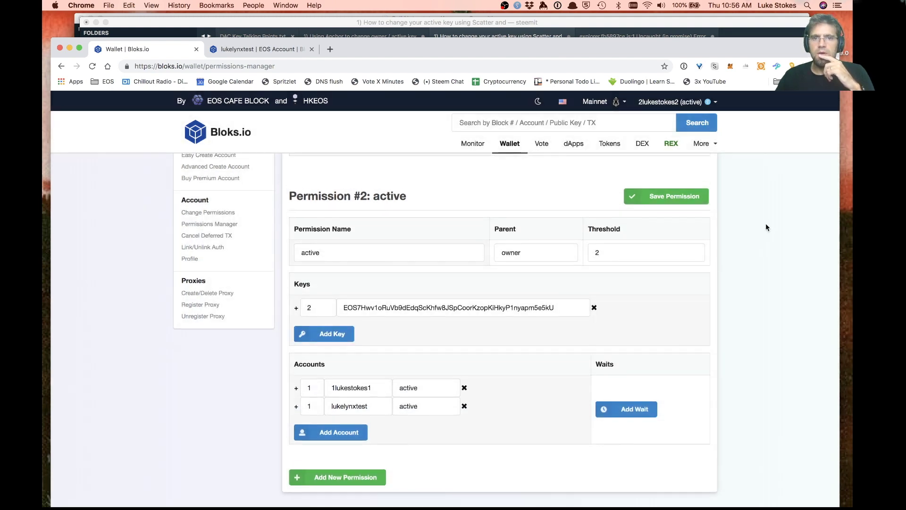
left_click(652, 102)
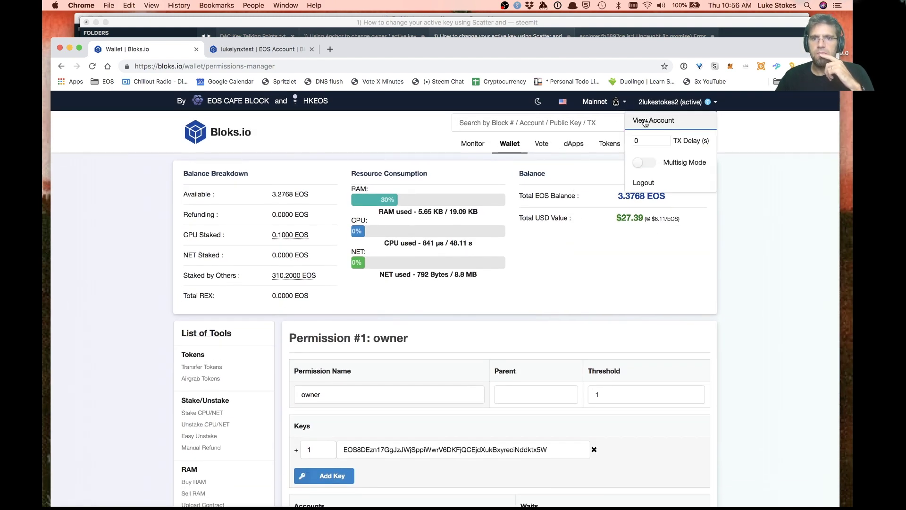
Check 2lukestokes2's Permissions: active lists 1lukestokes1 and lukelynxtest at weight 1, threshold 2
left_click(645, 121)
scroll(377, 273, "down", 5)
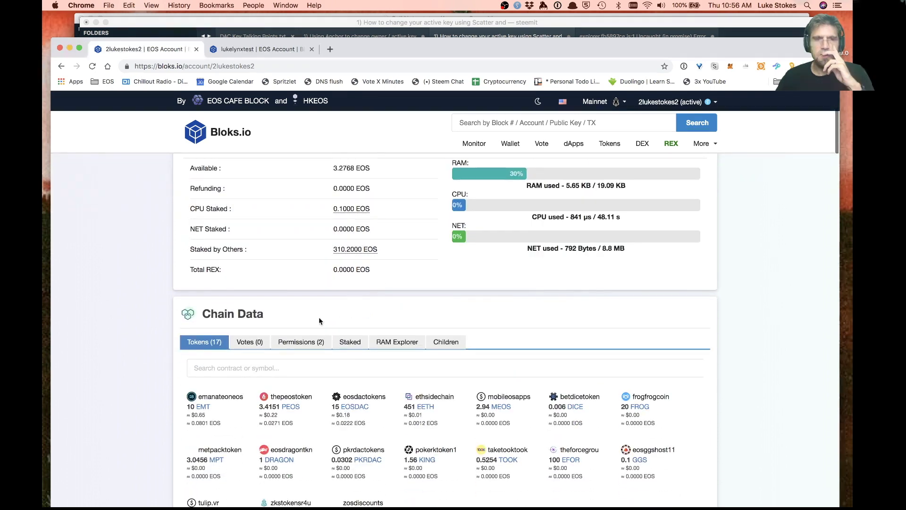
left_click(299, 340)
scroll(302, 321, "down", 3)
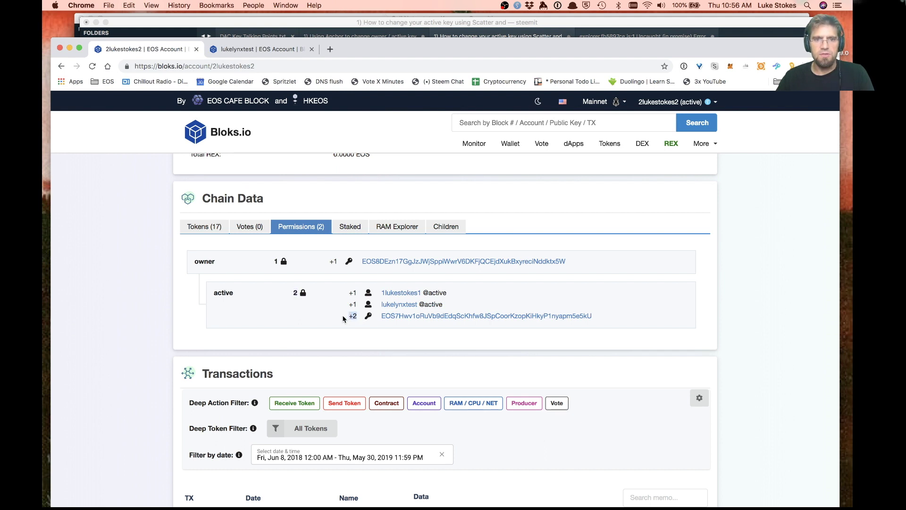
left_click_drag(453, 307, 348, 296)
left_click(505, 294)
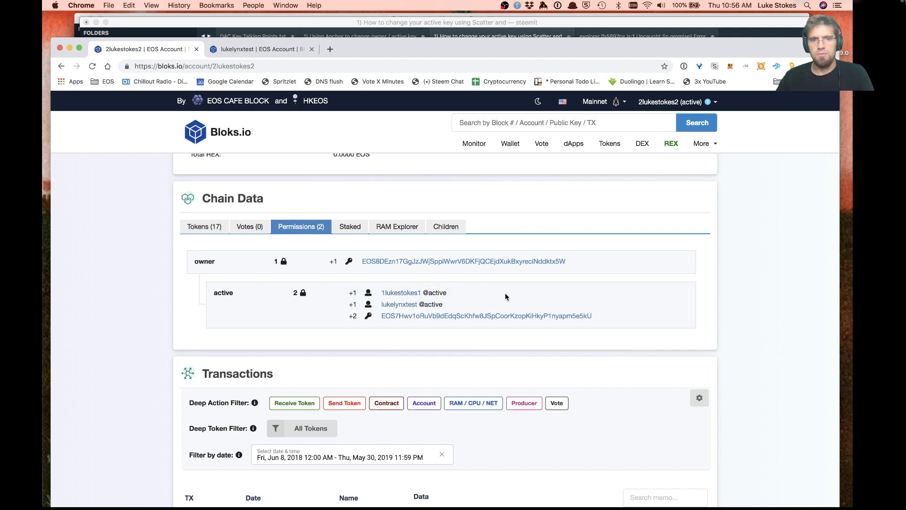
scroll(505, 295, "up", 5)
scroll(505, 295, "up", 3)
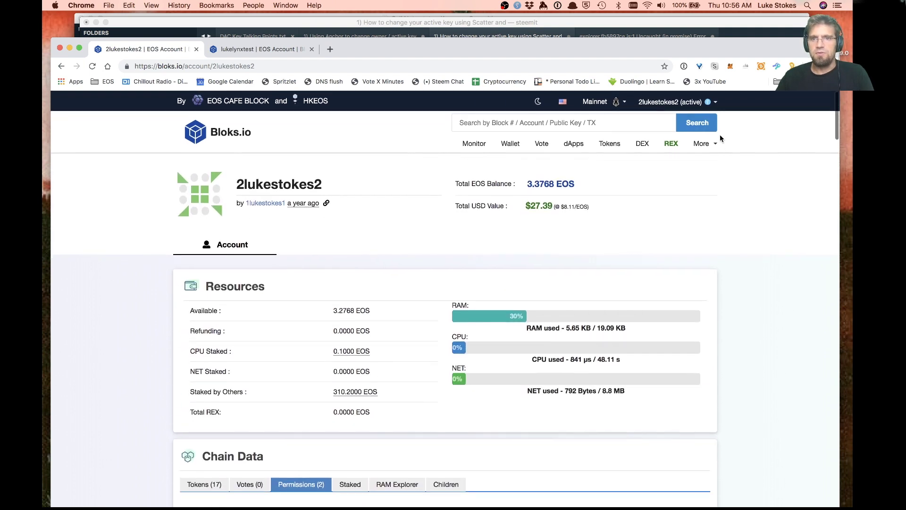
Switch on Multisig Mode and go to the Wallet transfer form
left_click(700, 103)
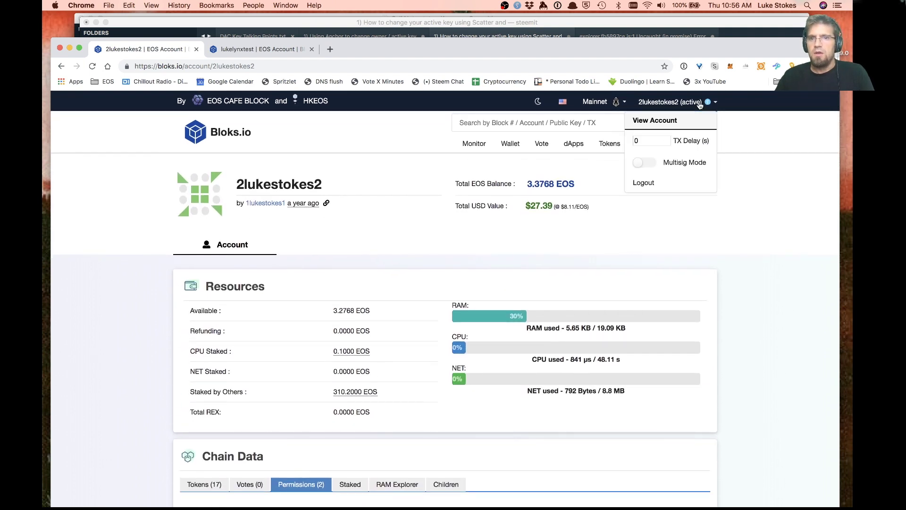
left_click(644, 165)
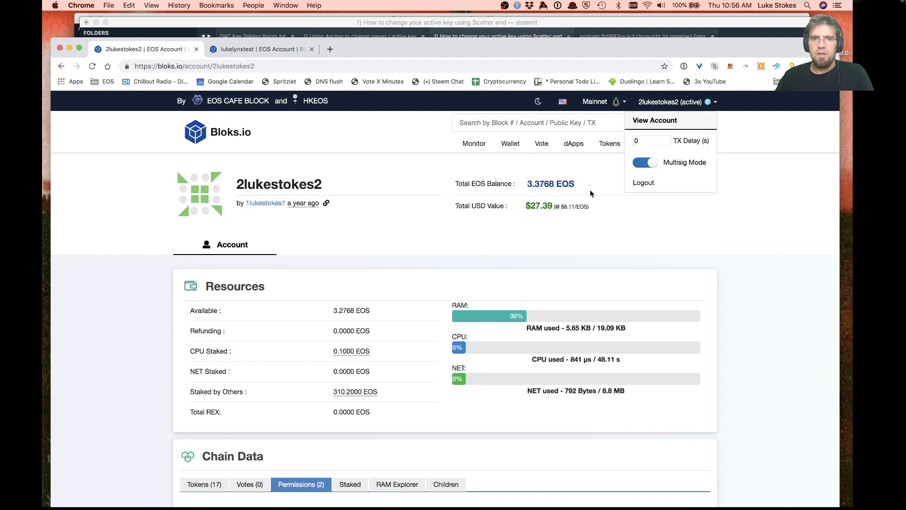
left_click(510, 144)
Submit a 0.001 EOS transfer to 1lukestokes1 with memo 'msig demo' as a multisig proposal
left_click(324, 379)
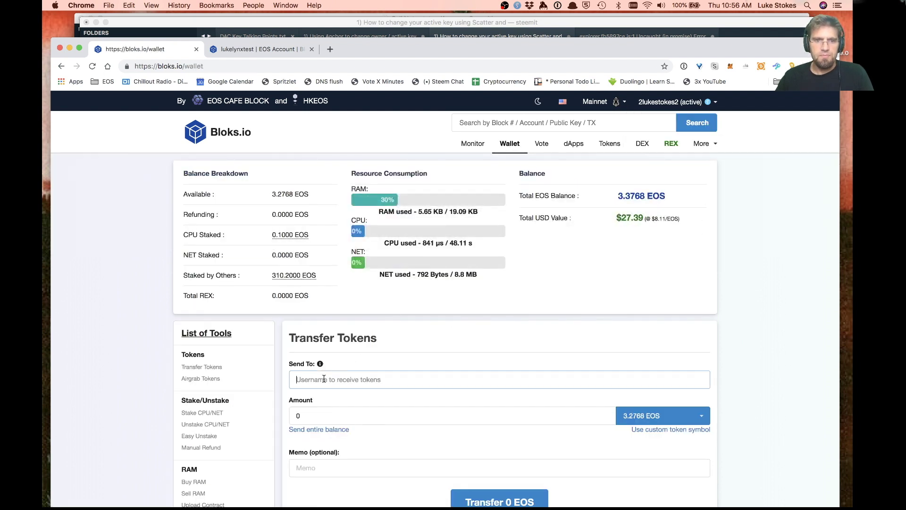
type("1")
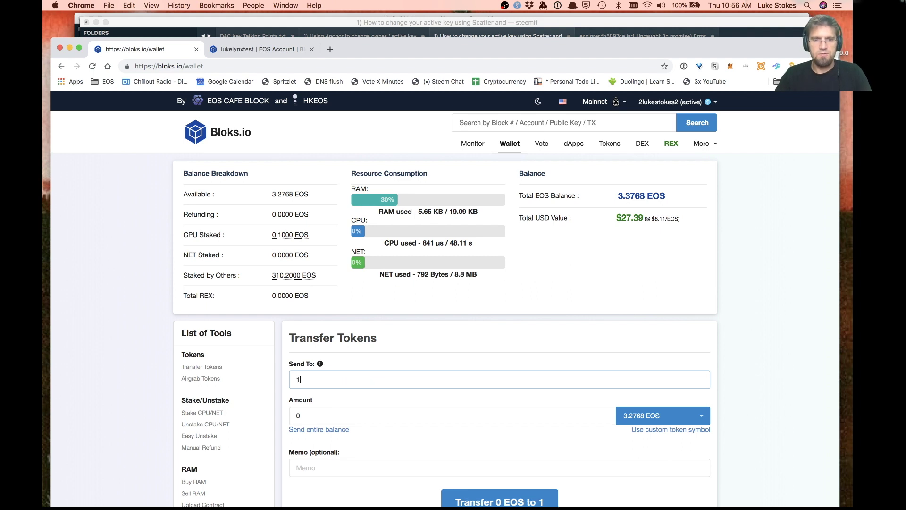
type("lukestokes1")
key("Tab")
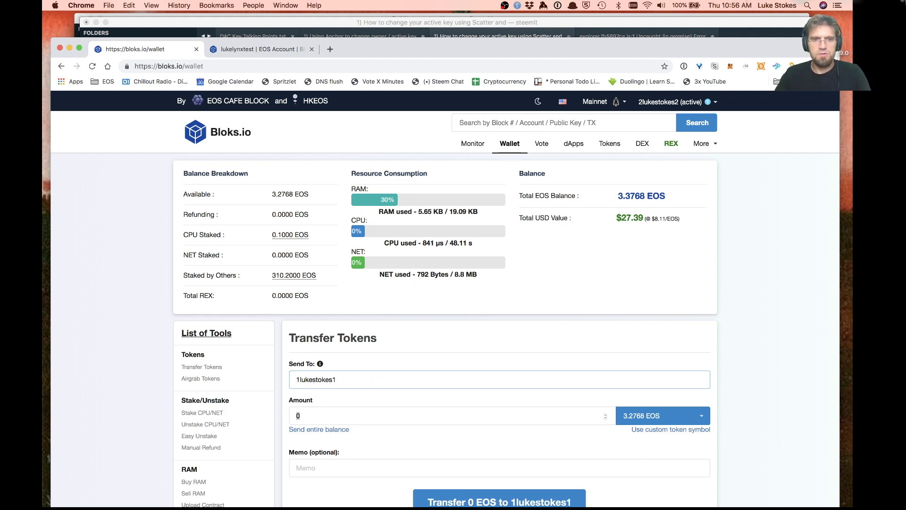
type("0.11")
key("BackSpace")
key("BackSpace")
type("001")
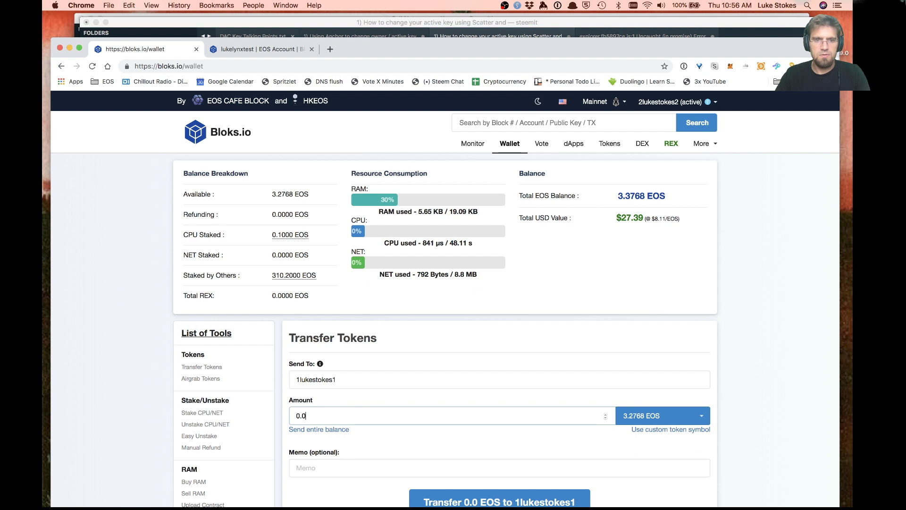
scroll(424, 396, "down", 2)
left_click(365, 415)
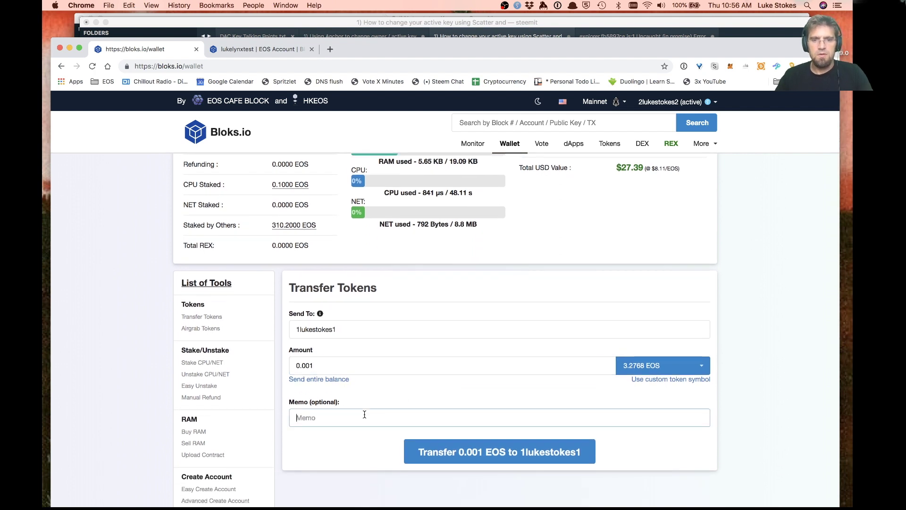
type("m,sig")
type("sig")
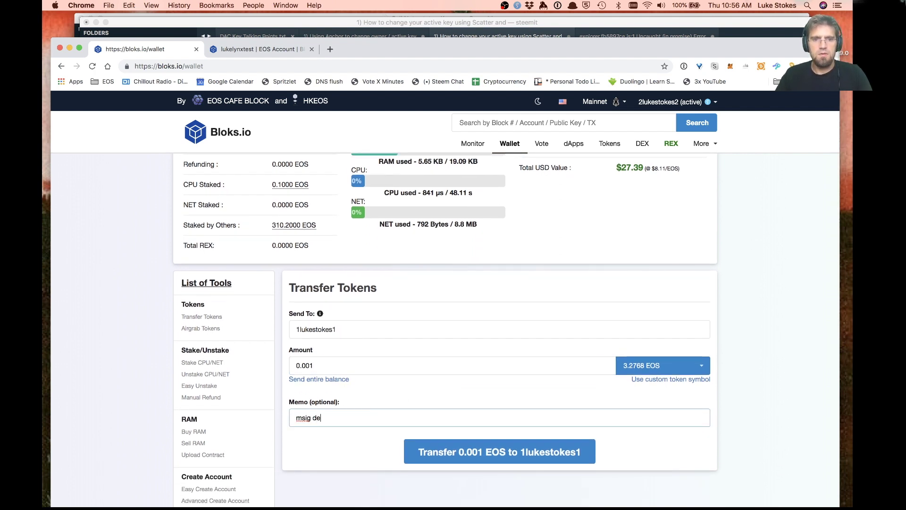
left_click(469, 454)
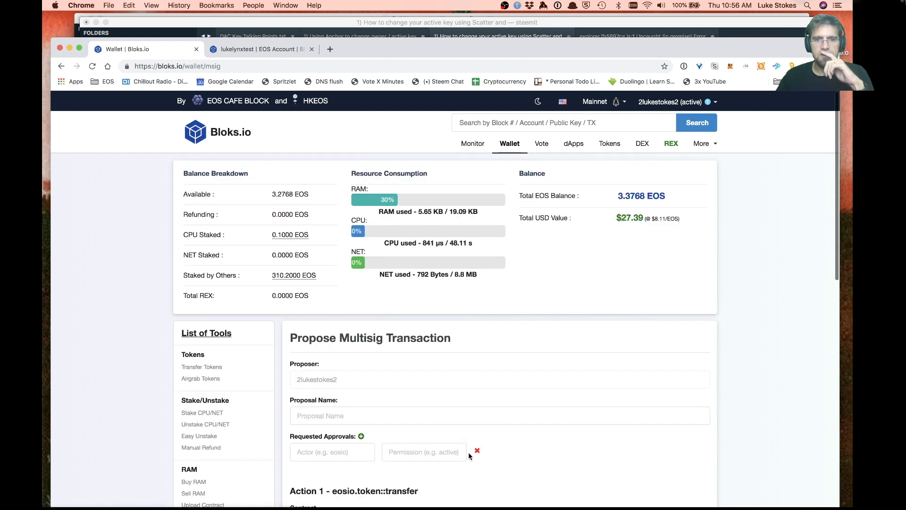
Name the proposal 'msigtest' and request 1lukestokes1's active permission as the first approval
scroll(556, 335, "down", 3)
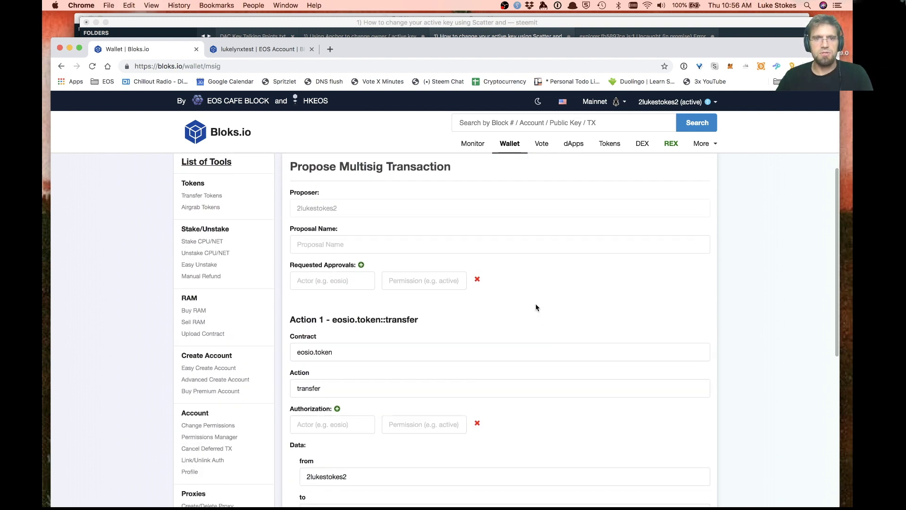
left_click(345, 248)
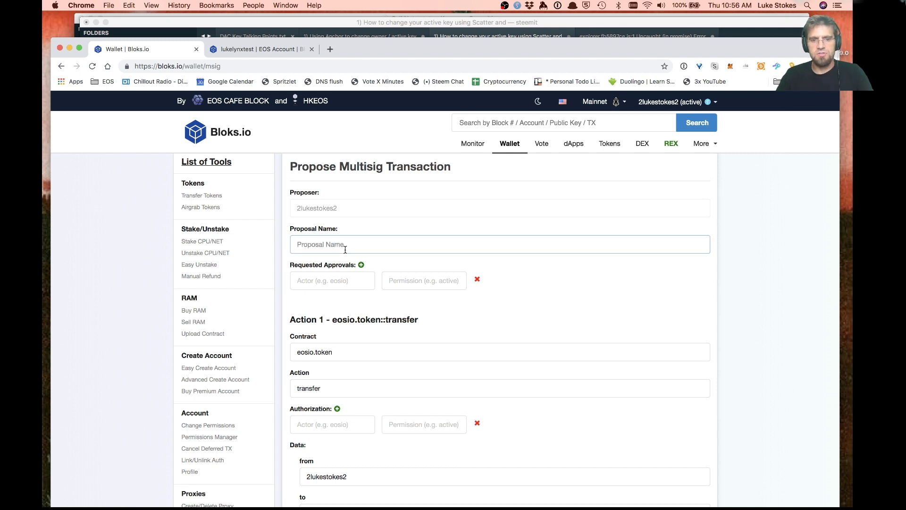
type("msigtest")
key("Tab")
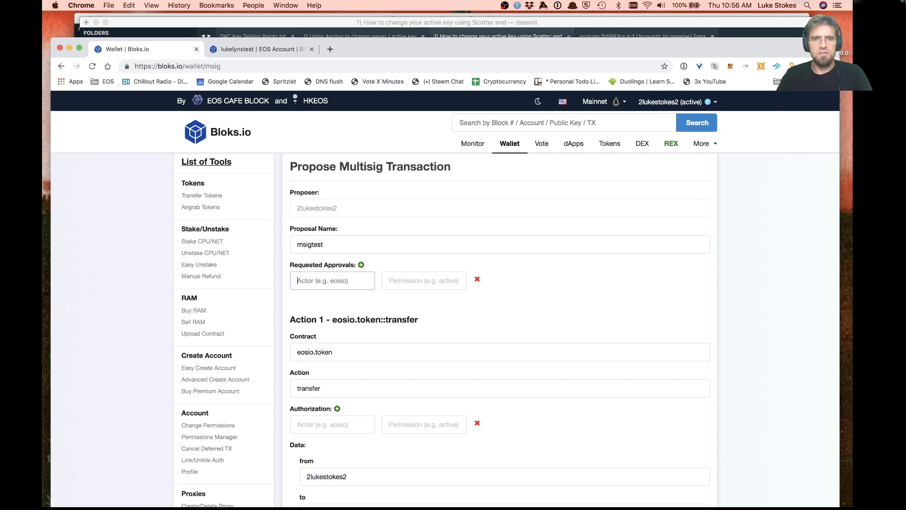
type("2l")
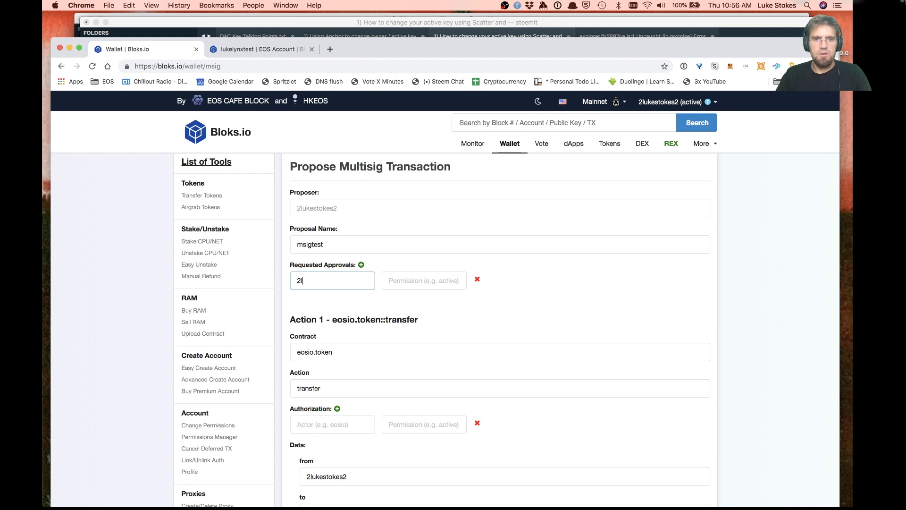
type("ukesto")
key("BackSpace")
key("BackSpace")
key("BackSpace")
key("BackSpace")
key("BackSpace")
key("BackSpace")
key("BackSpace")
key("BackSpace")
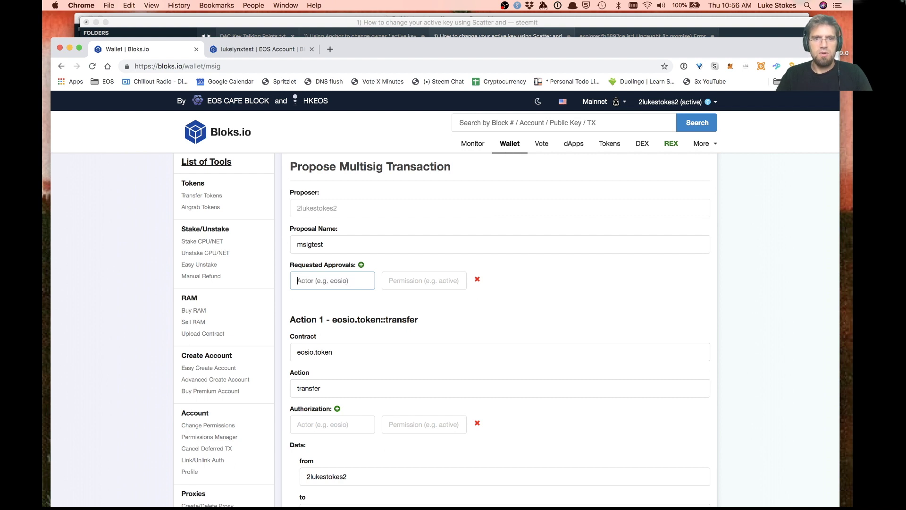
type("1lukestokes1")
key("Tab")
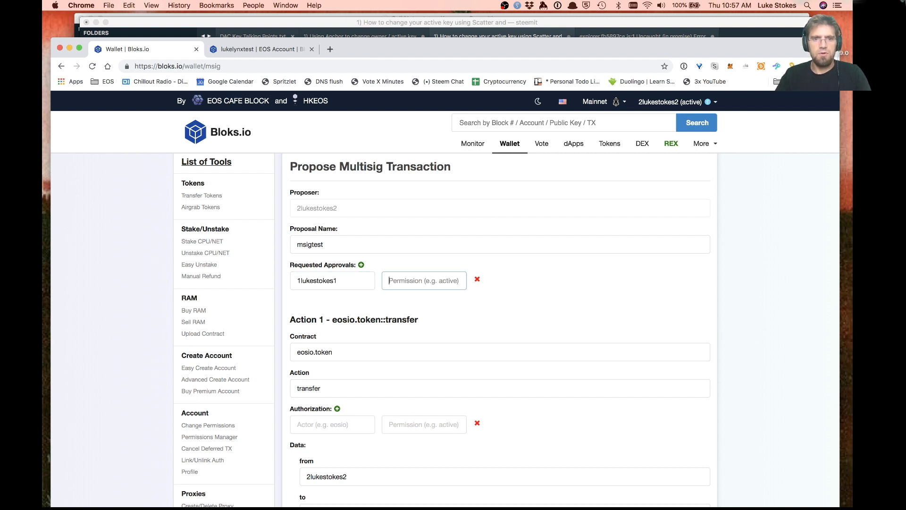
type("active")
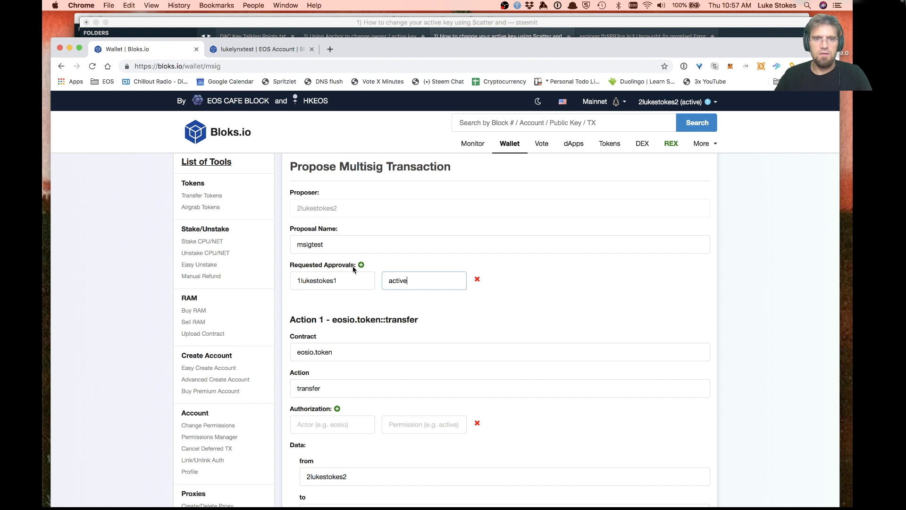
Add lukelynxtest's active permission as the second requested approval
left_click(361, 264)
left_click(324, 300)
type("l")
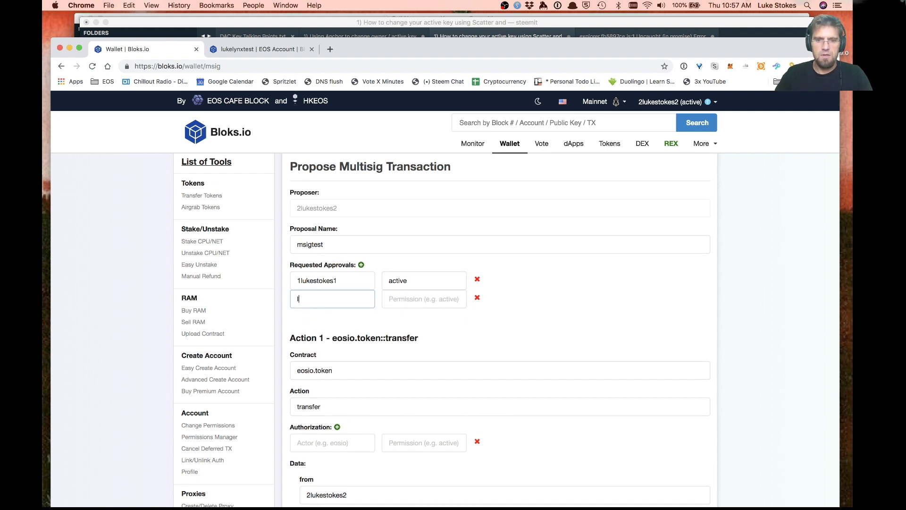
type("ykely===")
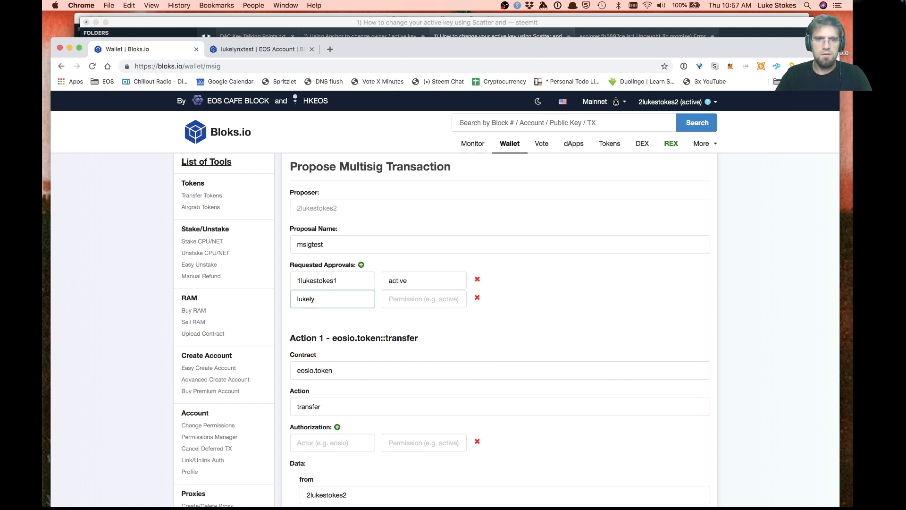
key("Tab")
type("ac")
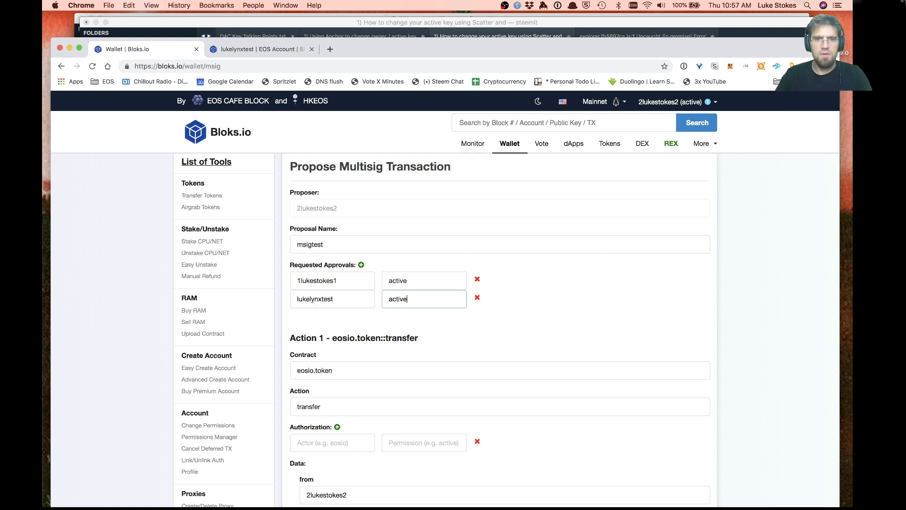
key("Tab")
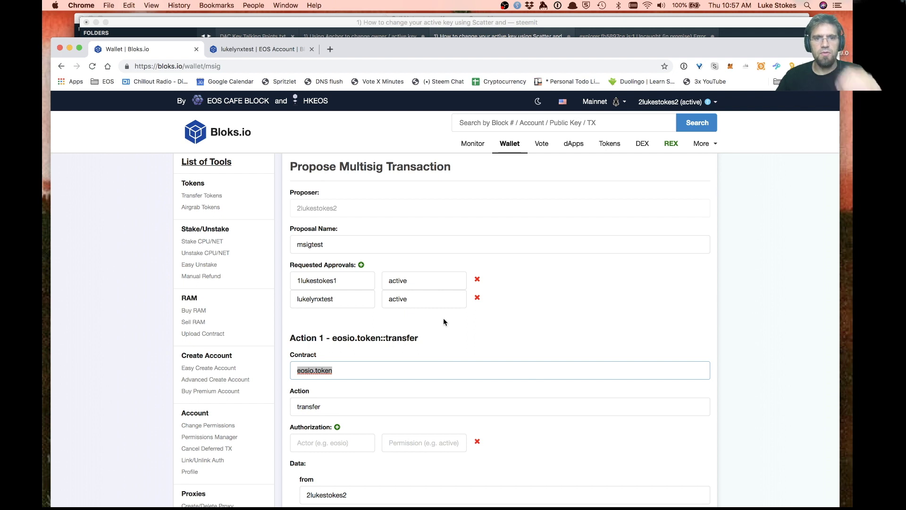
Authorize the transfer as 2lukestokes2@active and submit the proposal with Propose
scroll(443, 319, "down", 3)
left_click(333, 386)
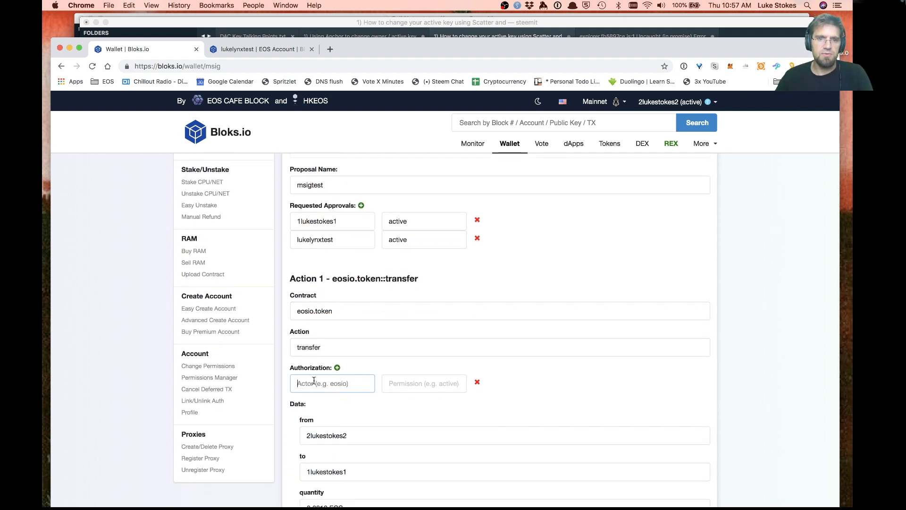
type("2lukestokes2")
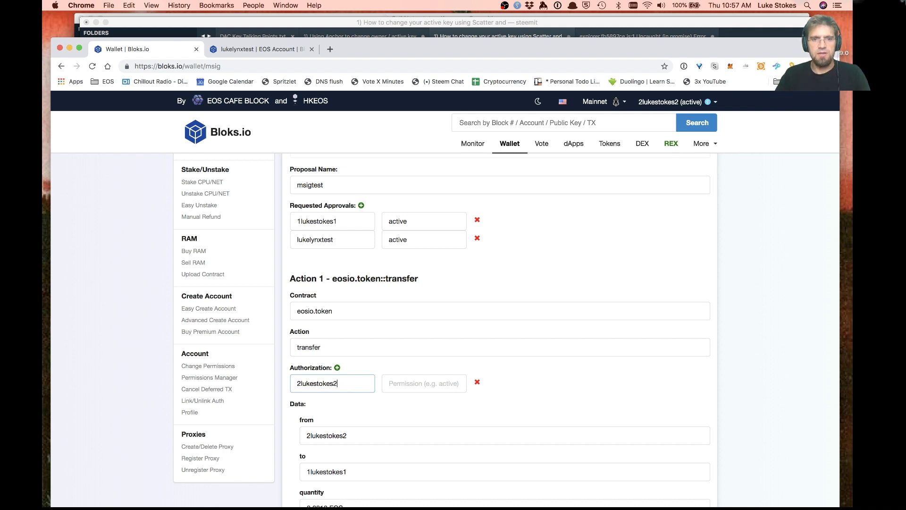
key("Tab")
type("acti")
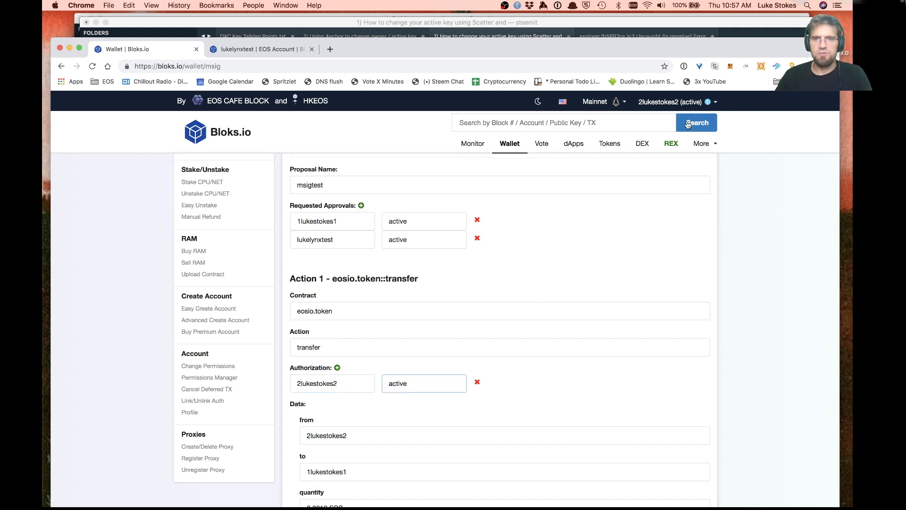
scroll(384, 316, "down", 4)
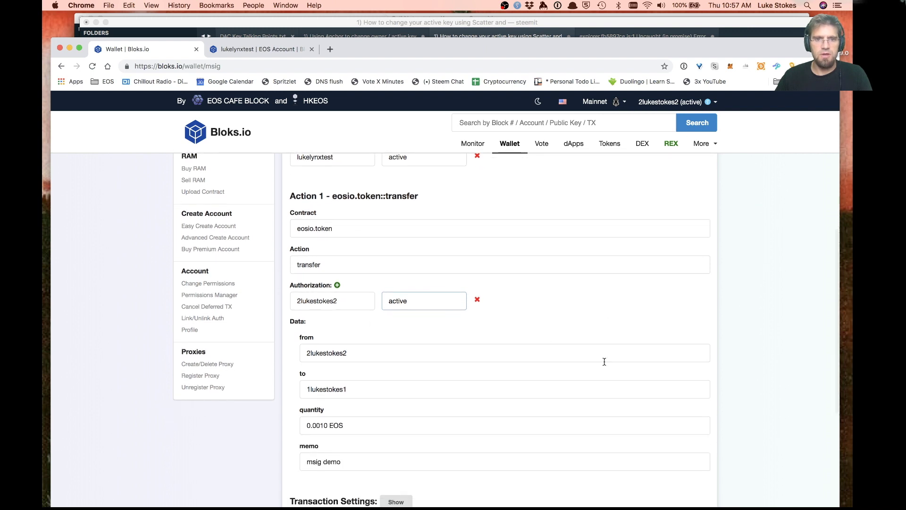
scroll(533, 362, "down", 3)
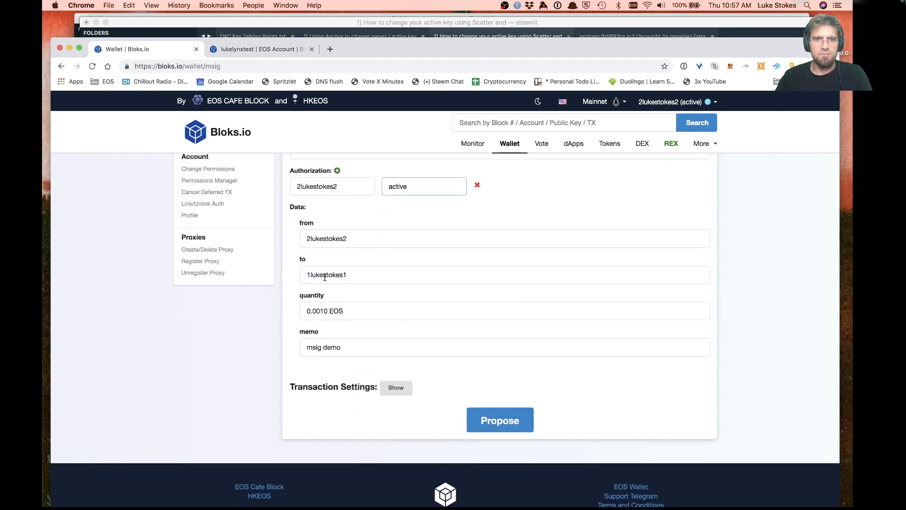
left_click(504, 423)
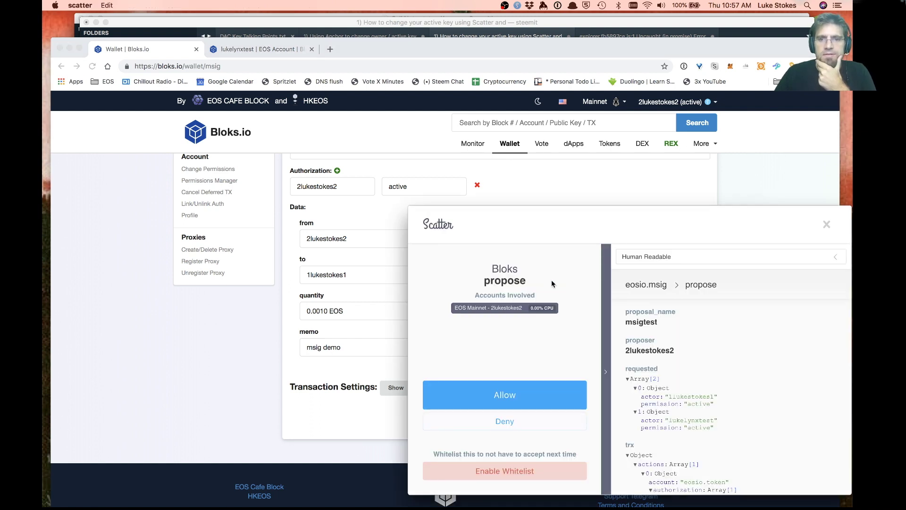
Review the eosio.msig::propose JSON in Scatter and allow signing of msigtest
scroll(718, 403, "down", 2)
scroll(718, 403, "down", 1)
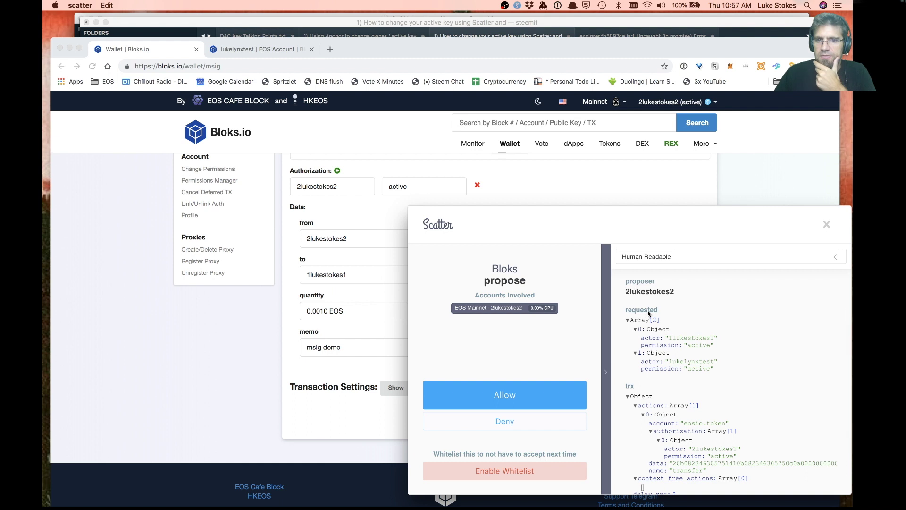
scroll(698, 375, "down", 2)
scroll(698, 376, "down", 1)
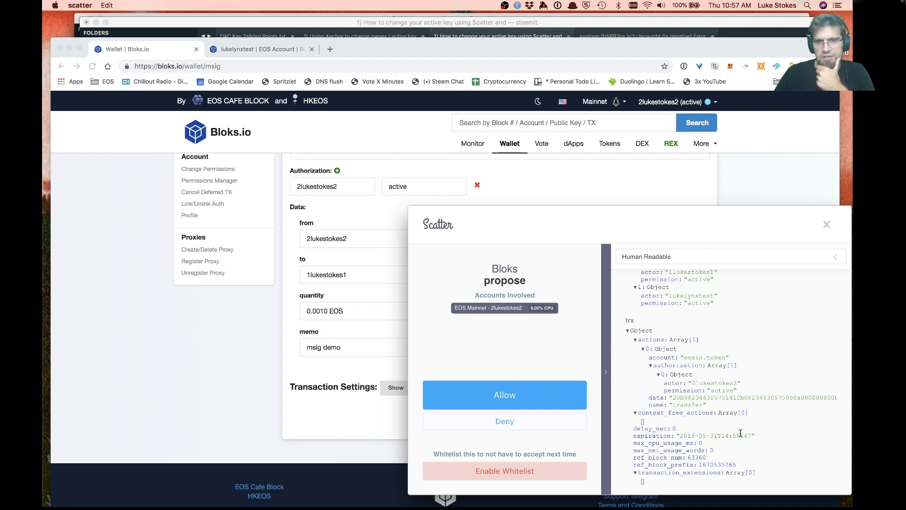
left_click(512, 400)
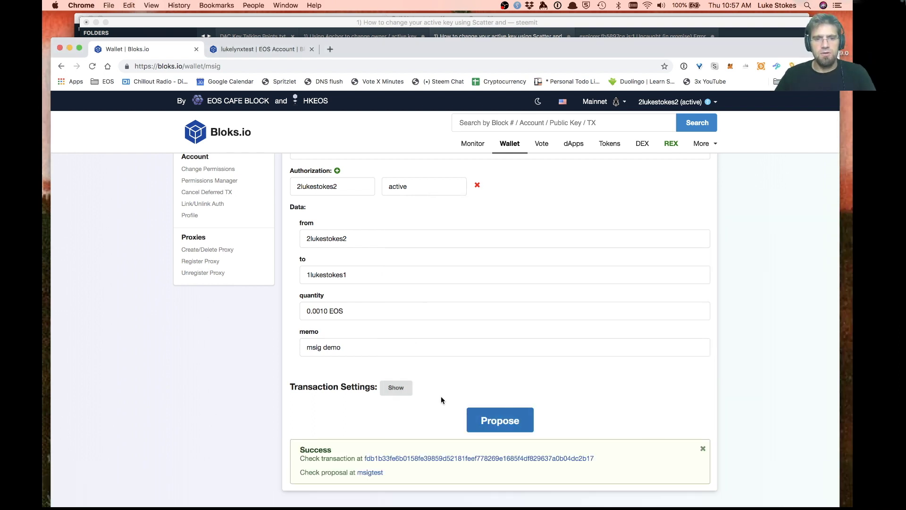
Open msigtest from the Success banner to see 0/2 approvals, then go to More > All Multisigs
left_click(371, 472)
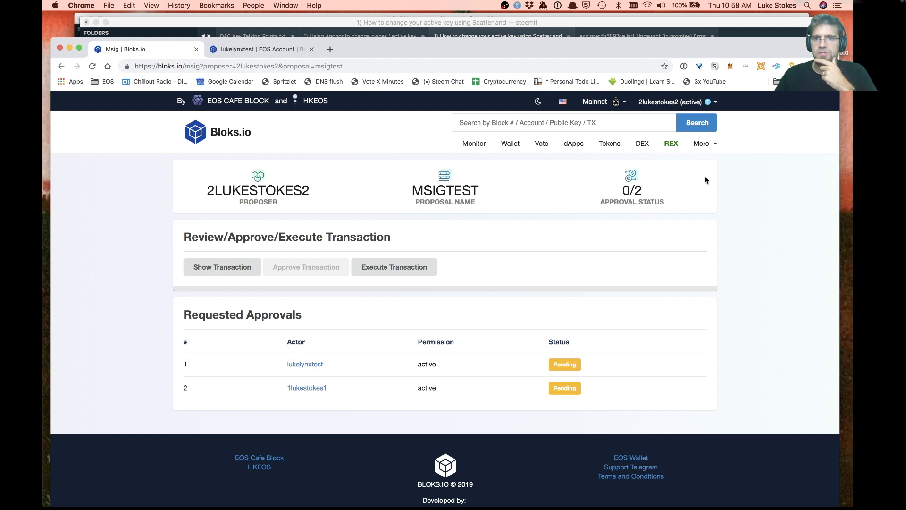
left_click(712, 144)
left_click(611, 206)
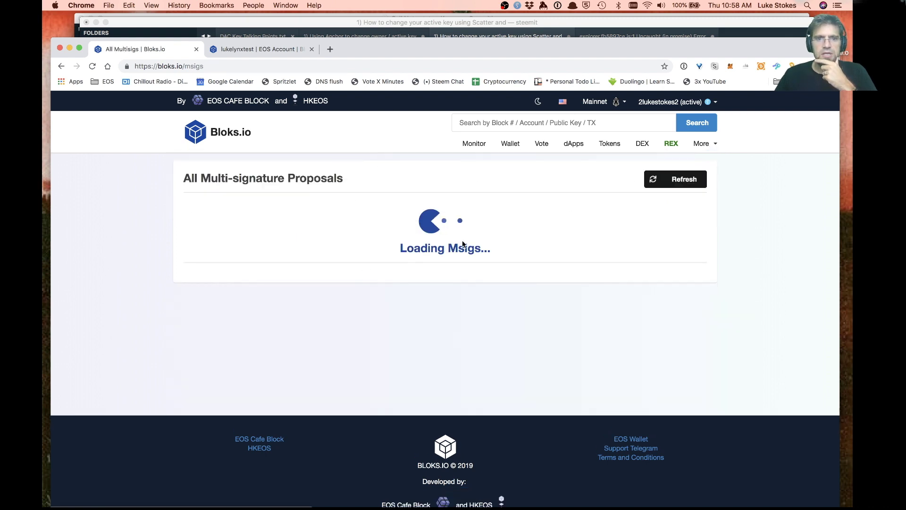
scroll(121, 362, "down", 5)
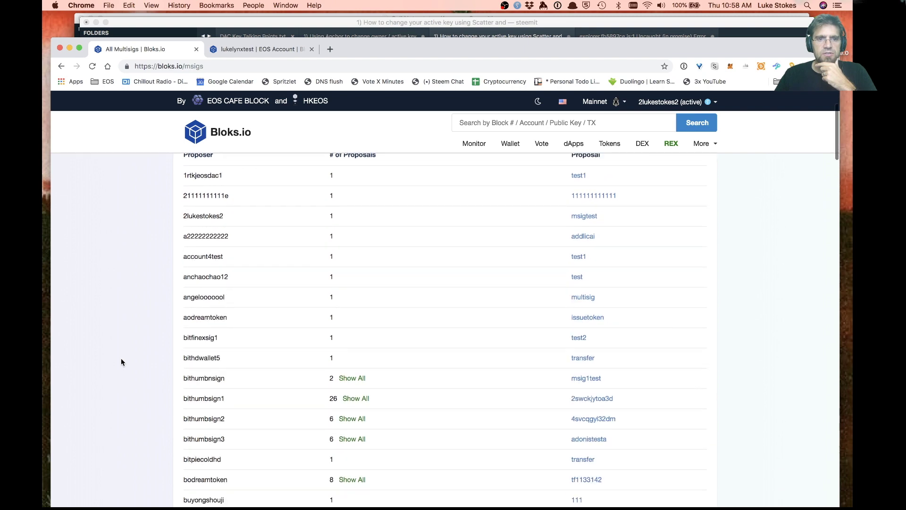
scroll(120, 362, "up", 4)
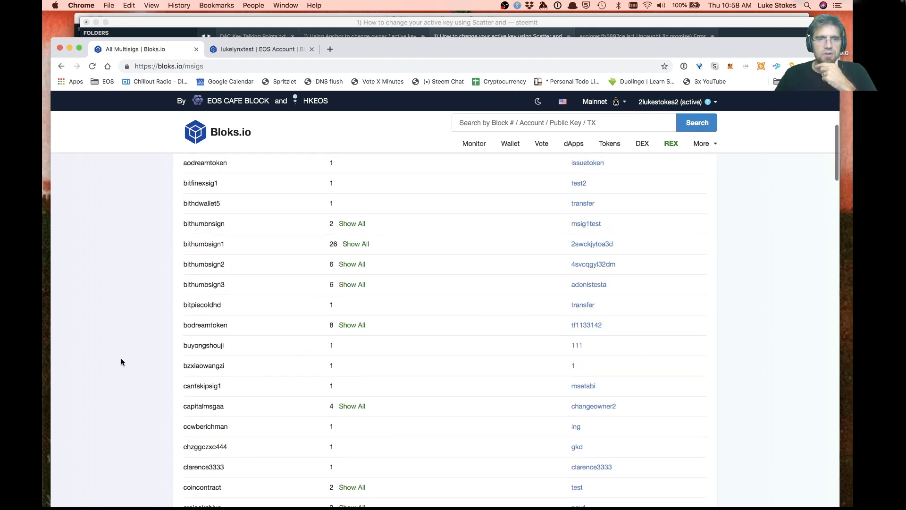
scroll(121, 360, "up", 2)
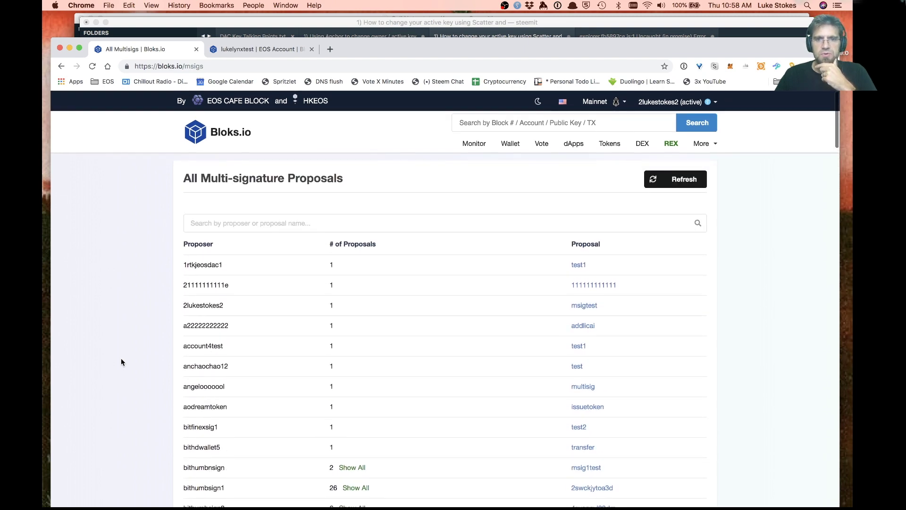
Open msigtest, log out of 2lukestokes2, and log in through Scatter as 1lukestokes1
left_click(590, 305)
scroll(421, 360, "down", 2)
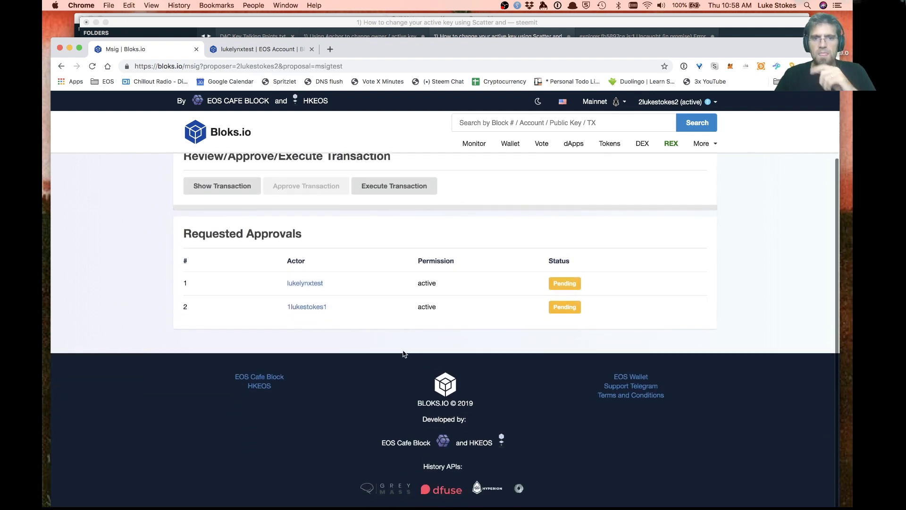
scroll(567, 236, "up", 2)
left_click(688, 103)
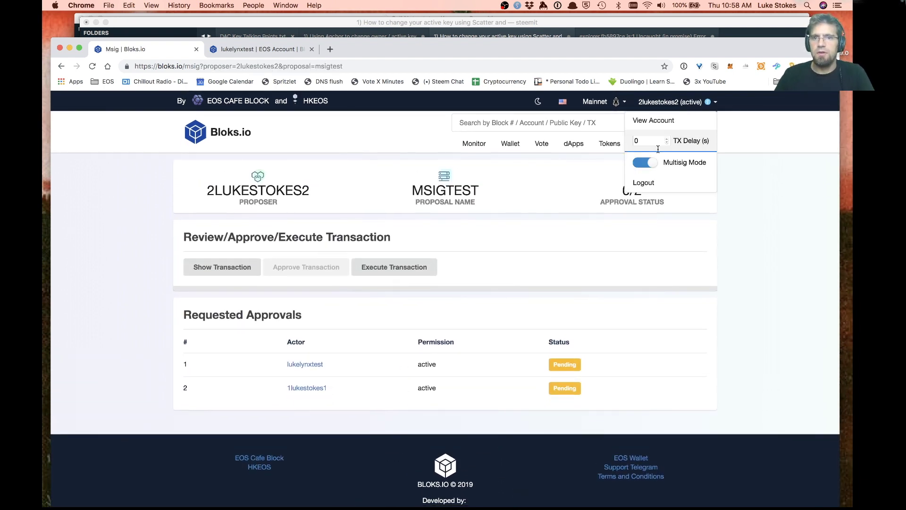
left_click(643, 183)
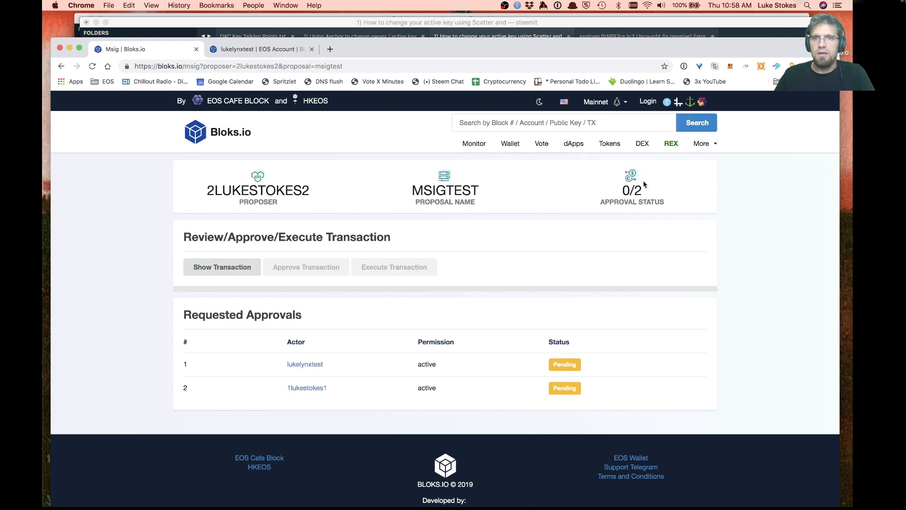
left_click(648, 101)
left_click(265, 302)
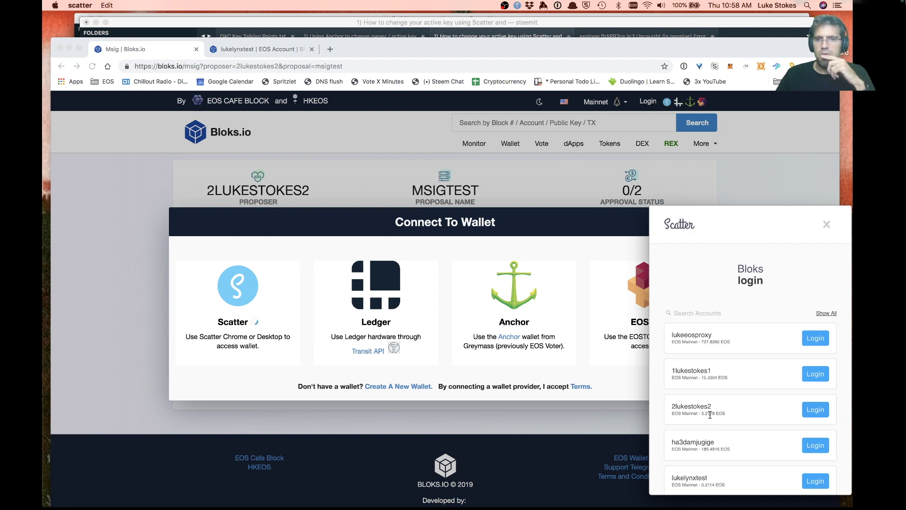
left_click(814, 375)
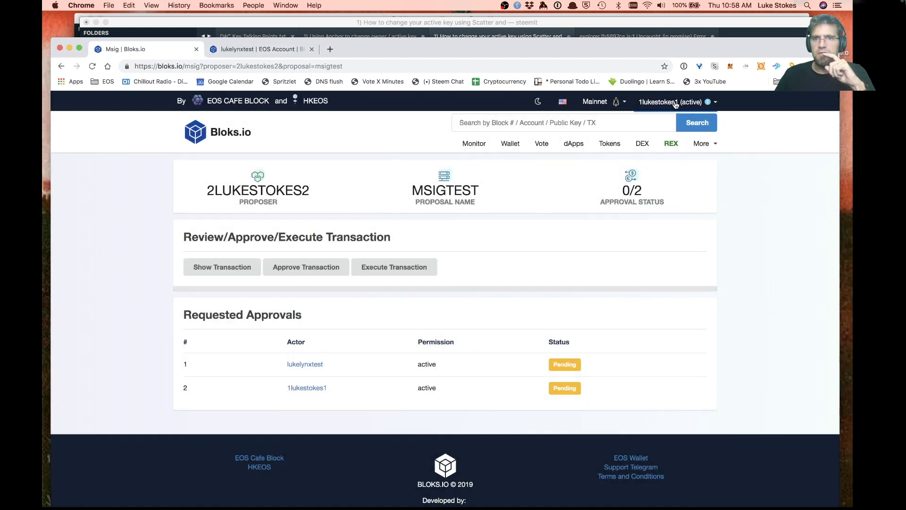
Turn off Multisig Mode, approve msigtest in Scatter, and reload to see 1/2 approvals
left_click(674, 102)
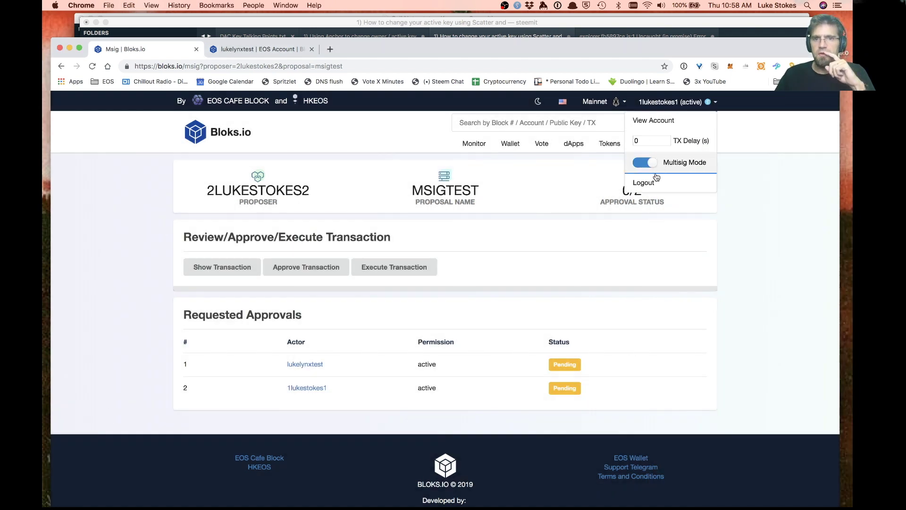
left_click(646, 162)
left_click(762, 217)
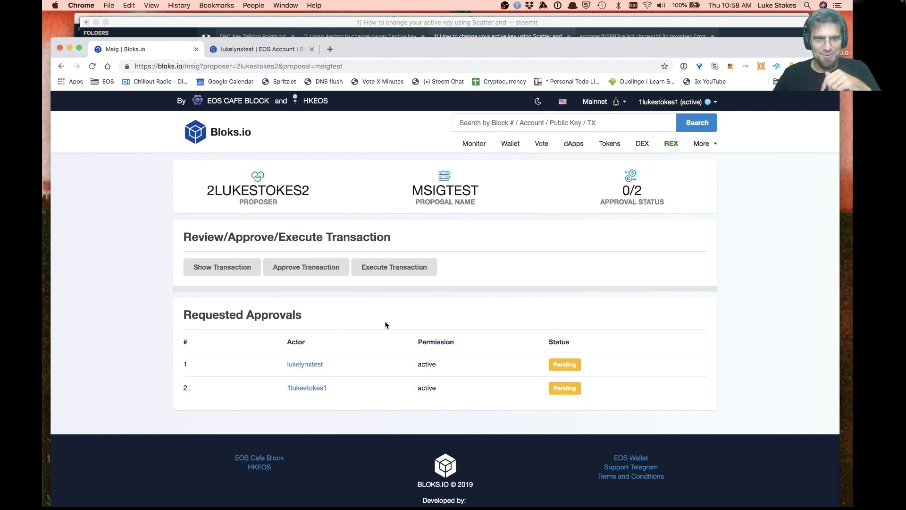
left_click(312, 269)
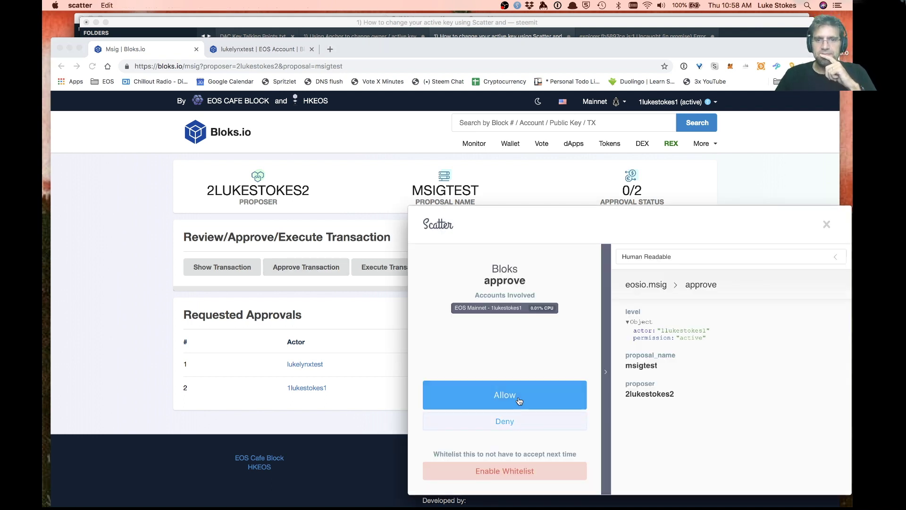
left_click(516, 396)
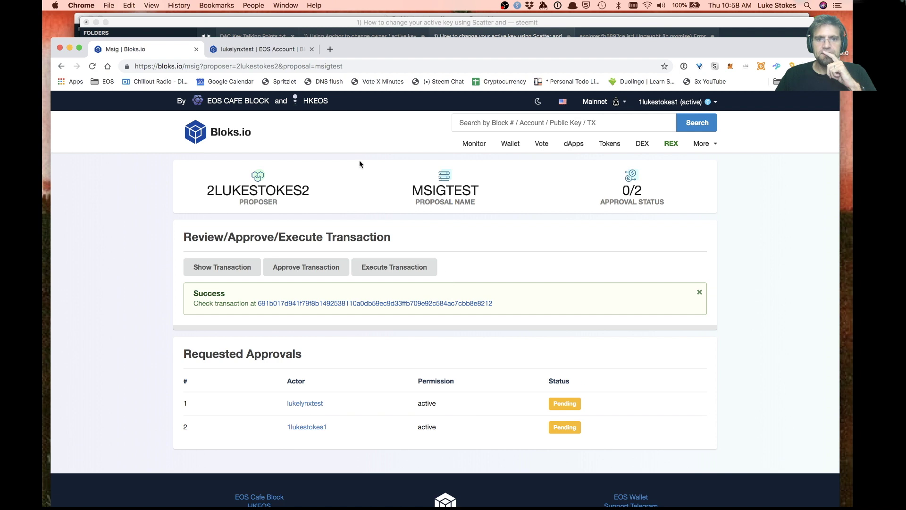
left_click(346, 66)
key("Return")
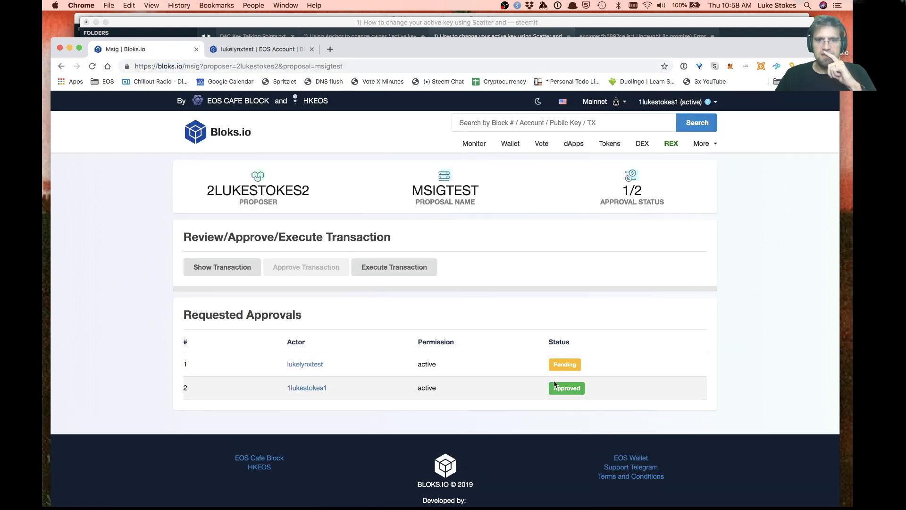
left_click(661, 103)
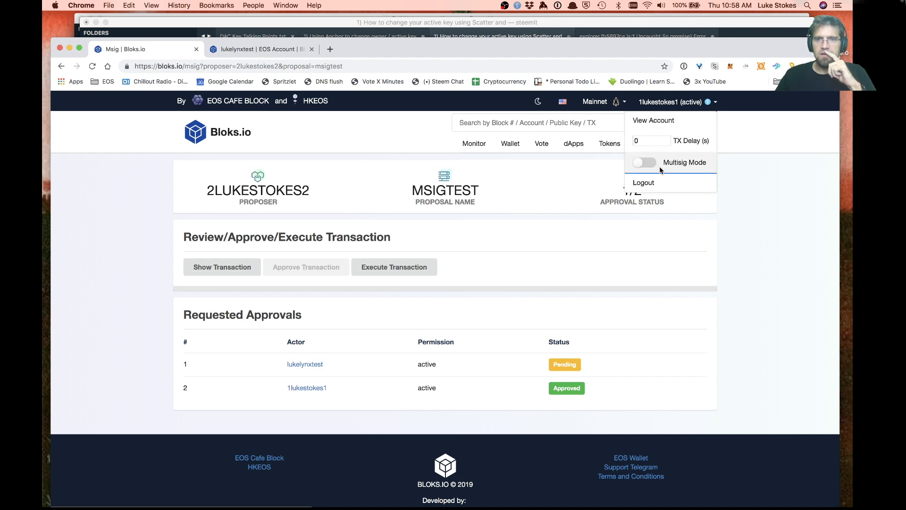
Log out of 1lukestokes1 and sign in through Scatter as lukelynxtest
left_click(654, 184)
left_click(660, 103)
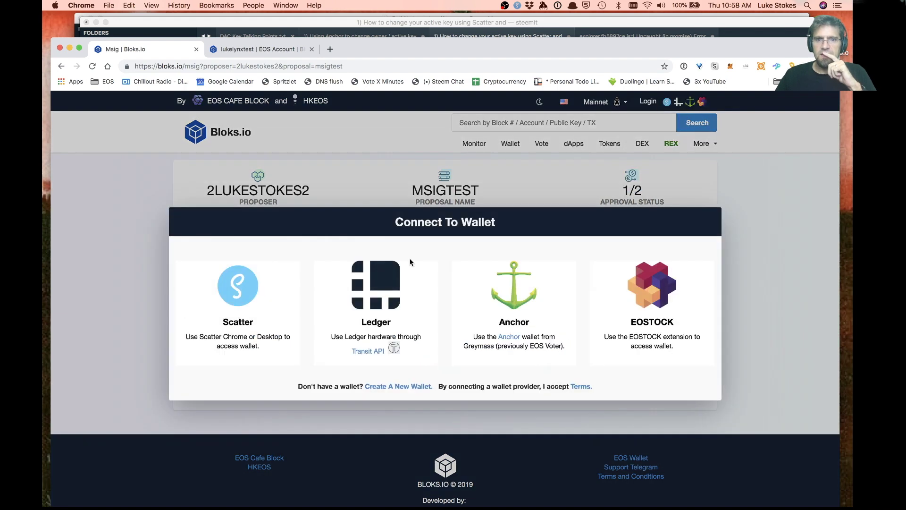
left_click(257, 277)
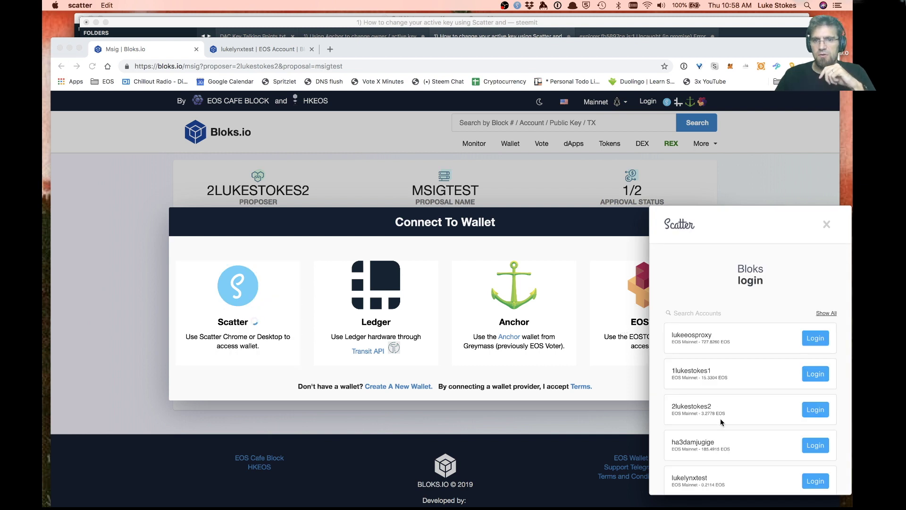
left_click(824, 469)
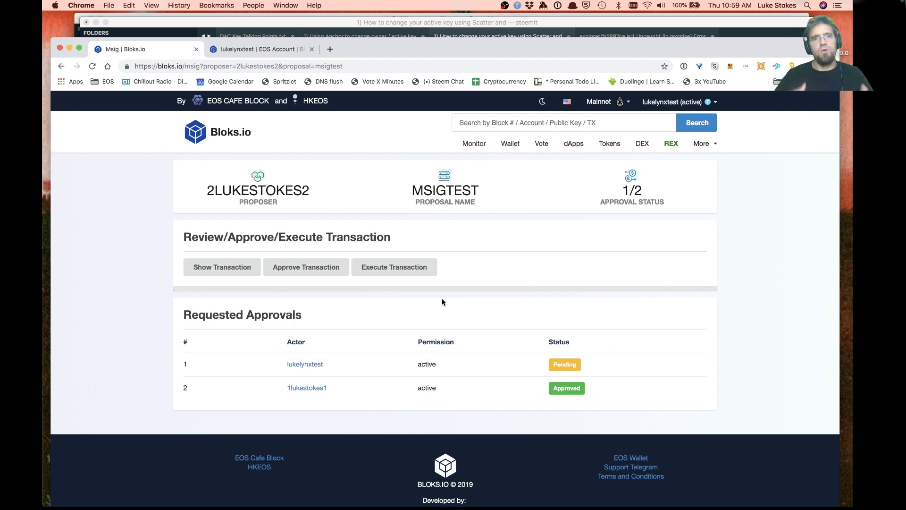
Approve msigtest, allow it in Scatter, and reload to confirm 2/2 approvals
left_click(311, 273)
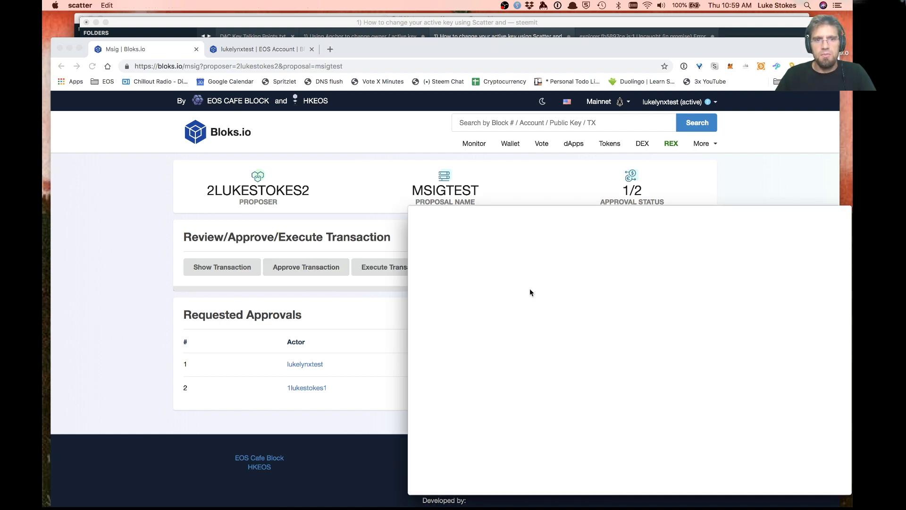
left_click(502, 400)
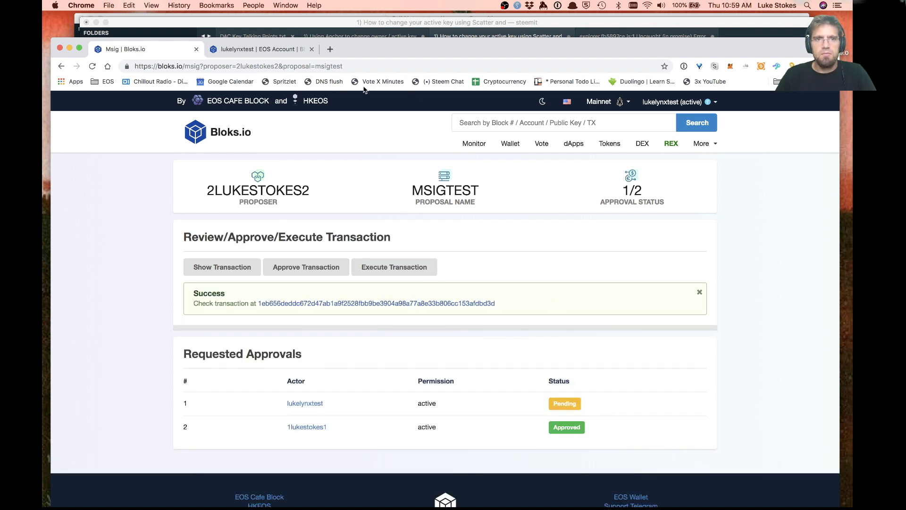
left_click(92, 66)
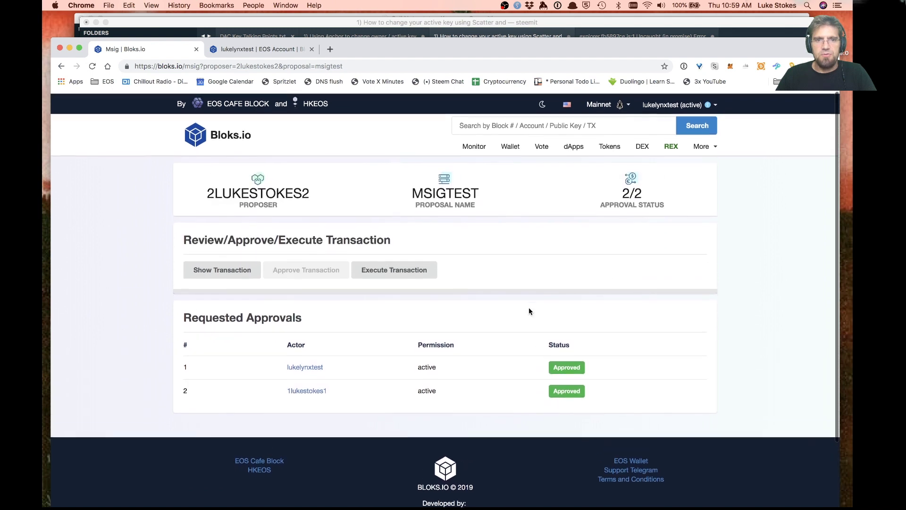
scroll(529, 310, "down", 1)
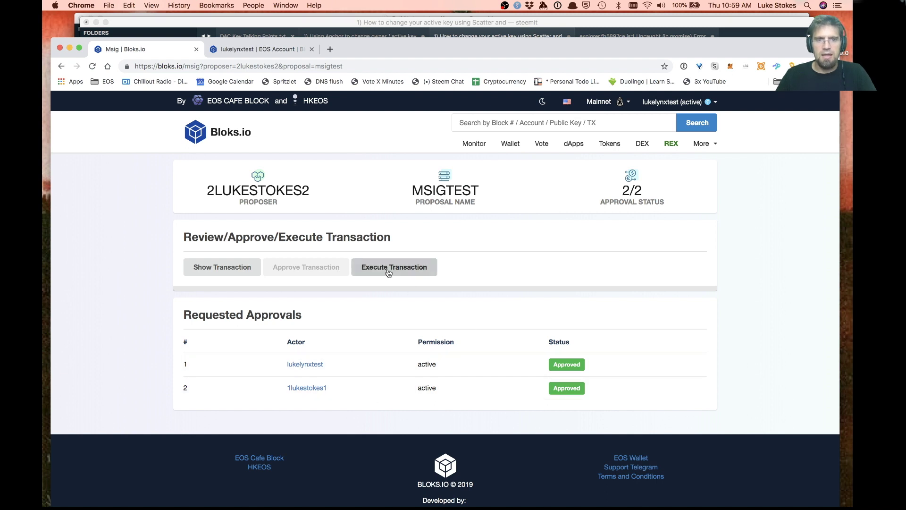
Review the proposal's 0.0010 EOS transfer JSON via Show Transaction
left_click(222, 274)
scroll(442, 362, "down", 5)
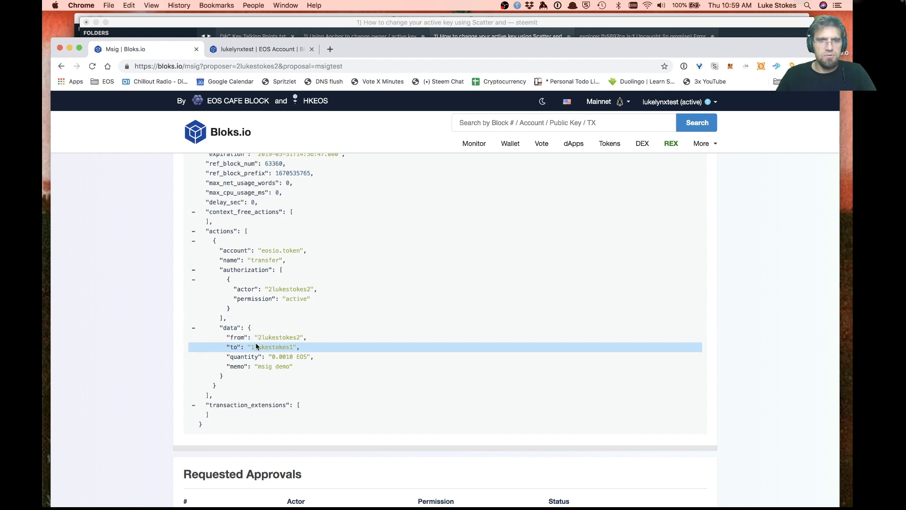
scroll(368, 363, "up", 3)
scroll(367, 361, "up", 2)
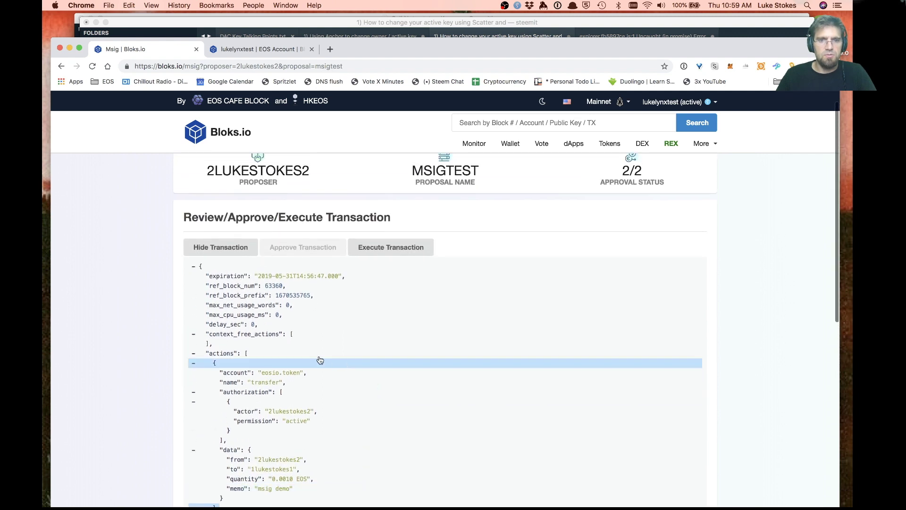
Execute msigtest, allow it in Scatter, and open the executed transaction's details
left_click(399, 250)
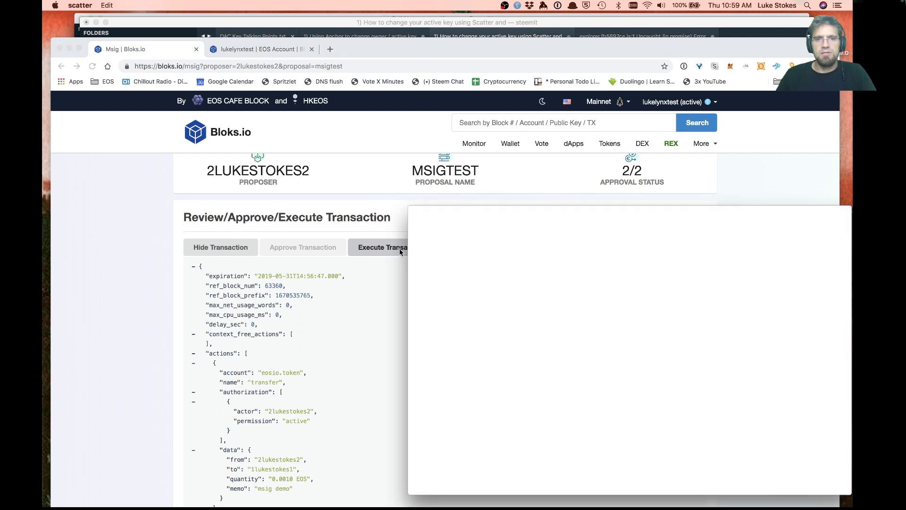
left_click(496, 399)
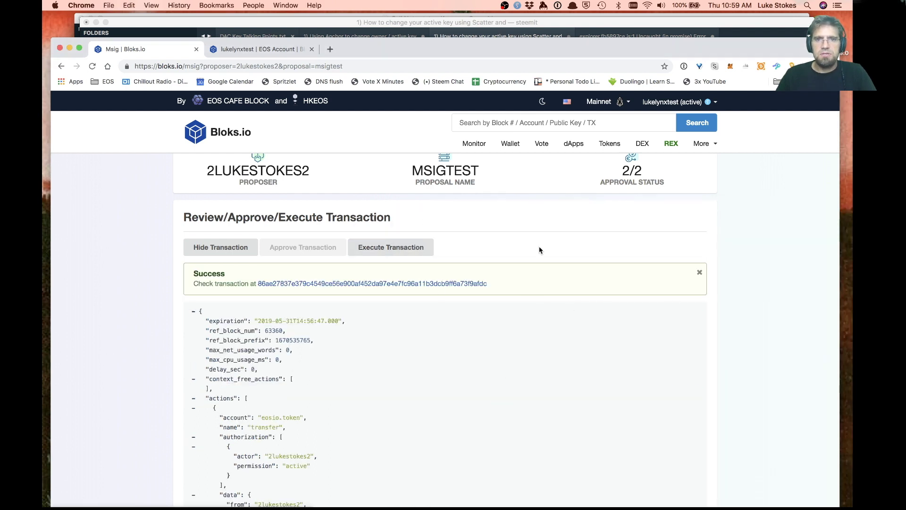
left_click(399, 284)
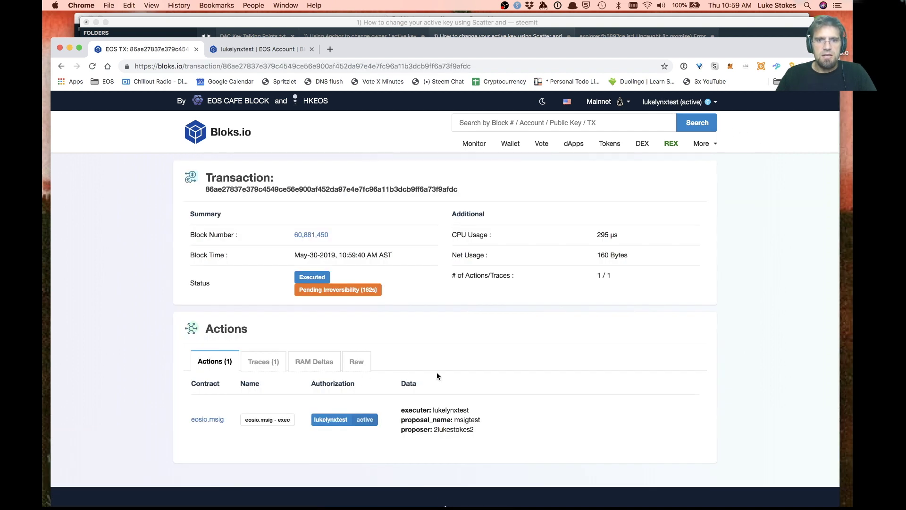
Copy the proposer name 2lukestokes2, search it, and scroll to its transaction history
double_click(454, 429)
key("super+c")
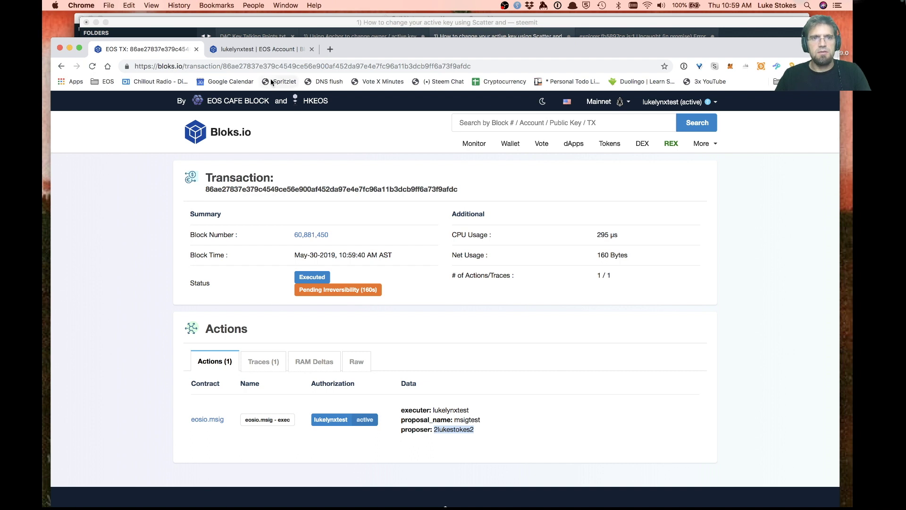
double_click(268, 67)
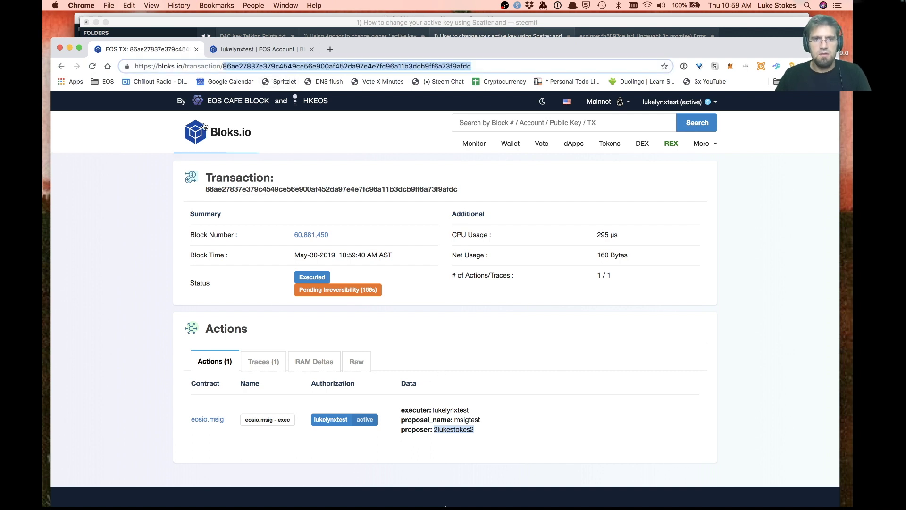
left_click(486, 124)
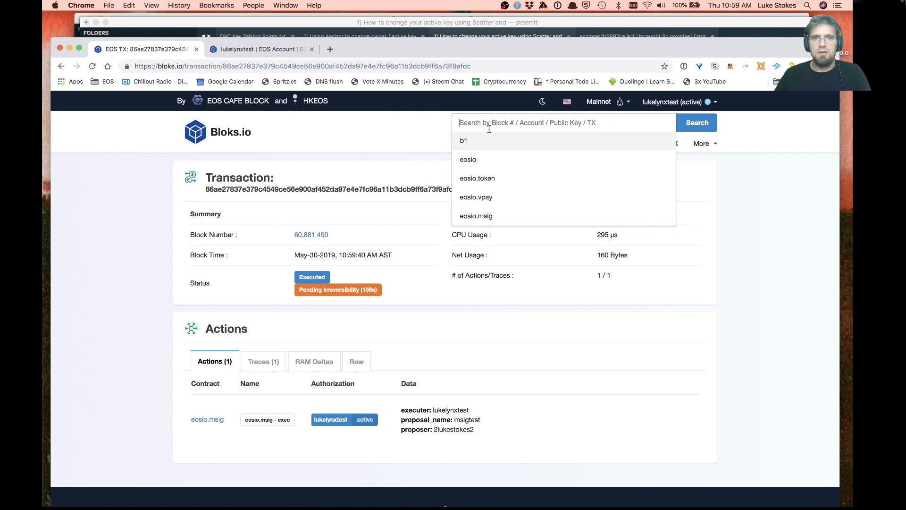
key("super+v")
left_click(697, 122)
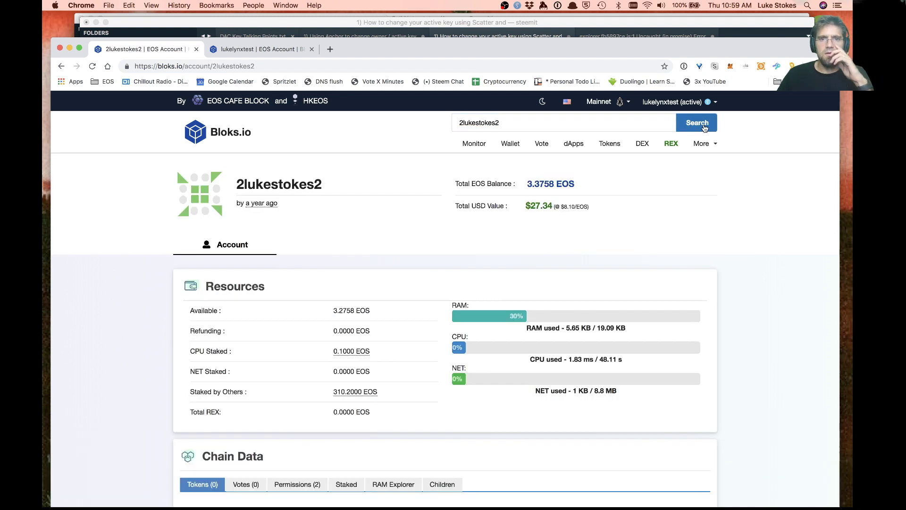
scroll(372, 275, "down", 10)
scroll(372, 274, "down", 2)
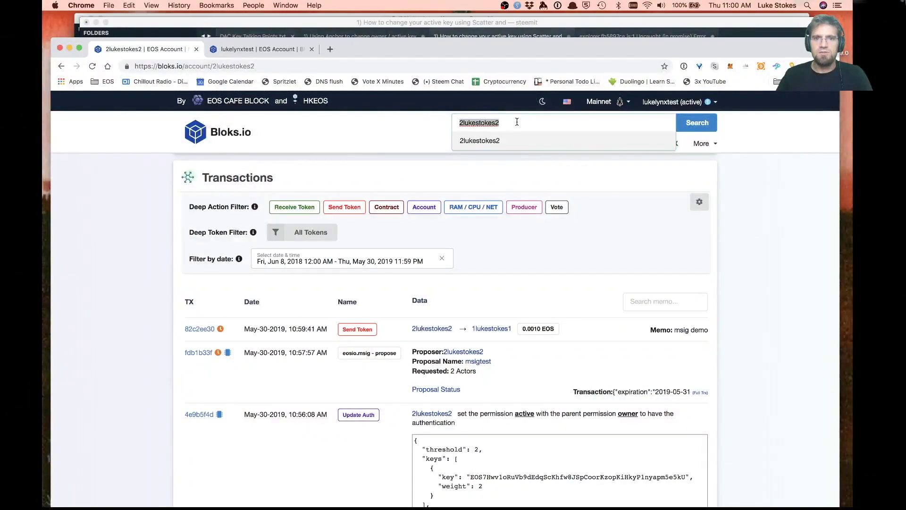
Search for eosio and show its Contract tab's list of actions
type("eosio")
key("Return")
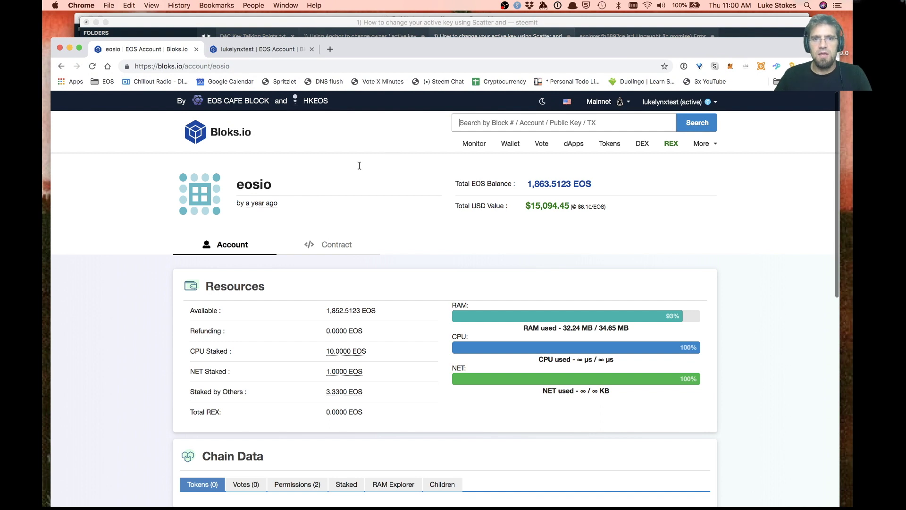
scroll(325, 212, "down", 1)
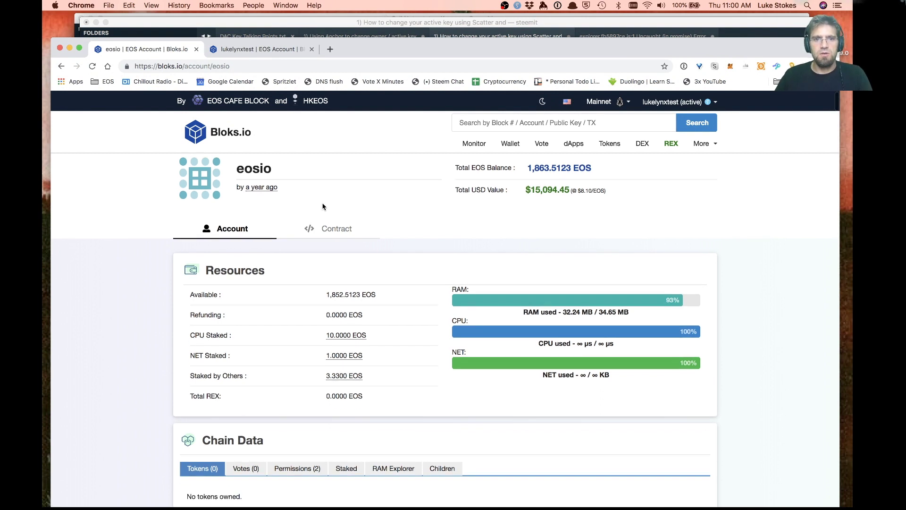
left_click(413, 239)
scroll(467, 325, "down", 1)
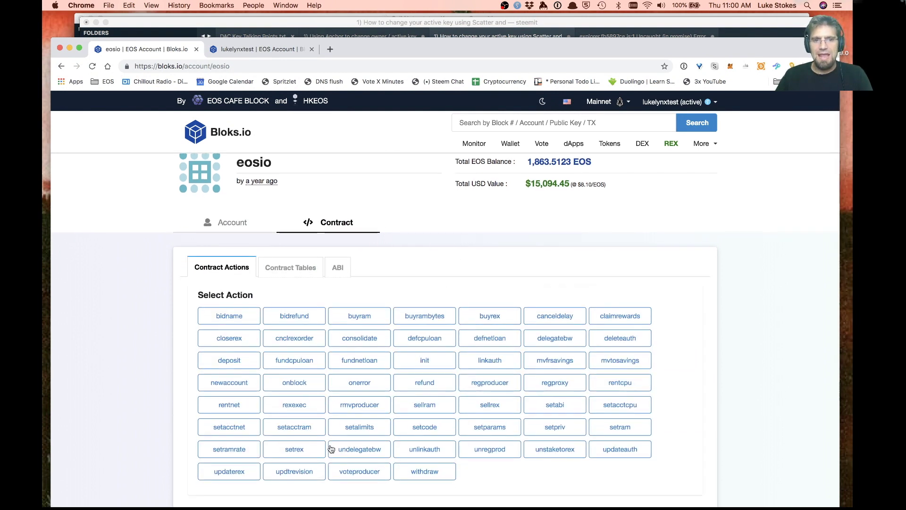
Switch on Multisig Mode for the signed-in account
left_click(678, 106)
left_click(653, 164)
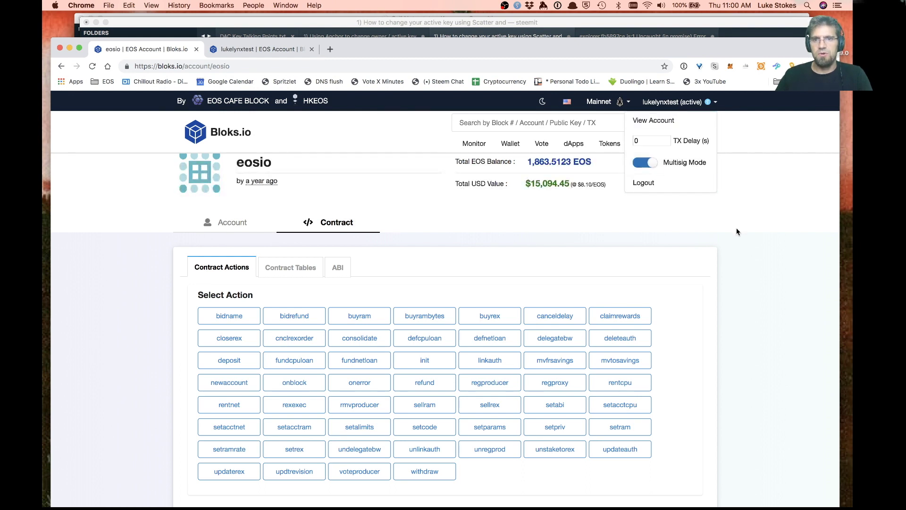
left_click(736, 232)
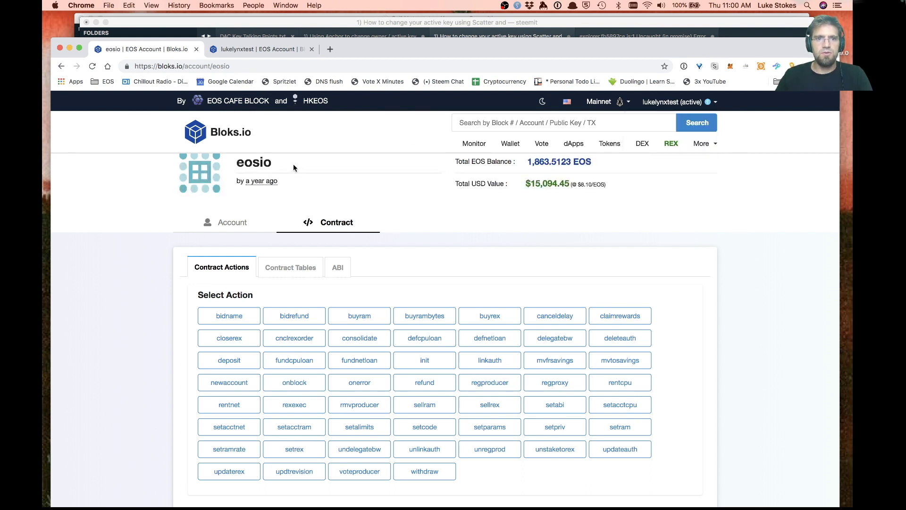
Search for the account eosdaccustodian, which returns Account Not Found
left_click(512, 123)
type("eosd")
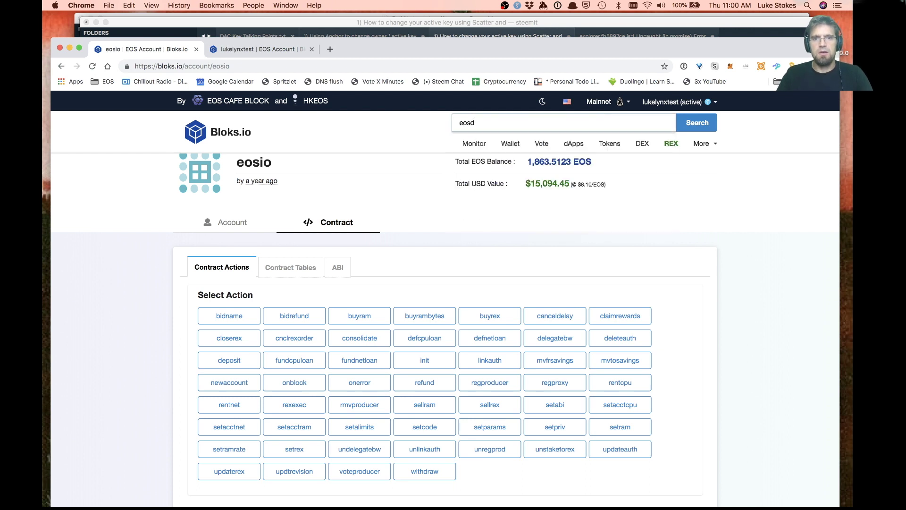
type("ac")
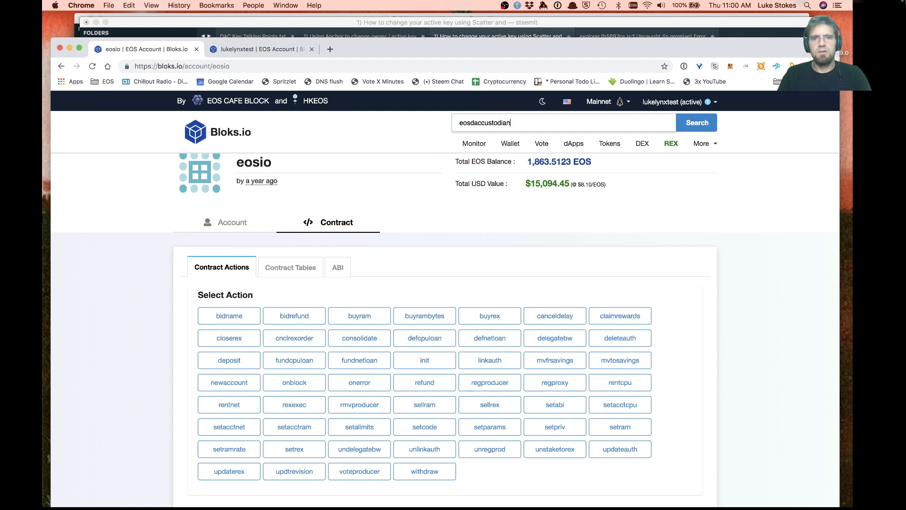
type("custodian")
key("Return")
left_click(520, 123)
Search for eosdactokens and open its account page to view actions like burn, issue, memberreg
type("eosdac")
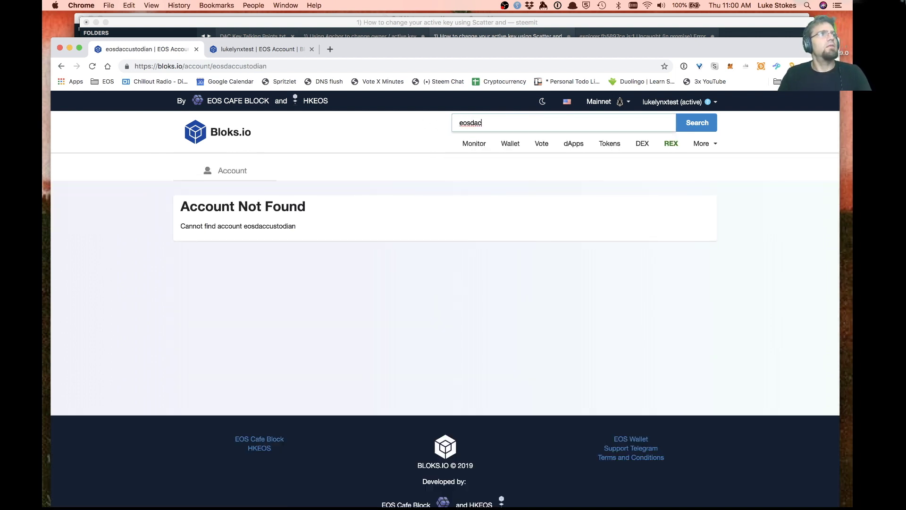
type("tokens")
key("Return")
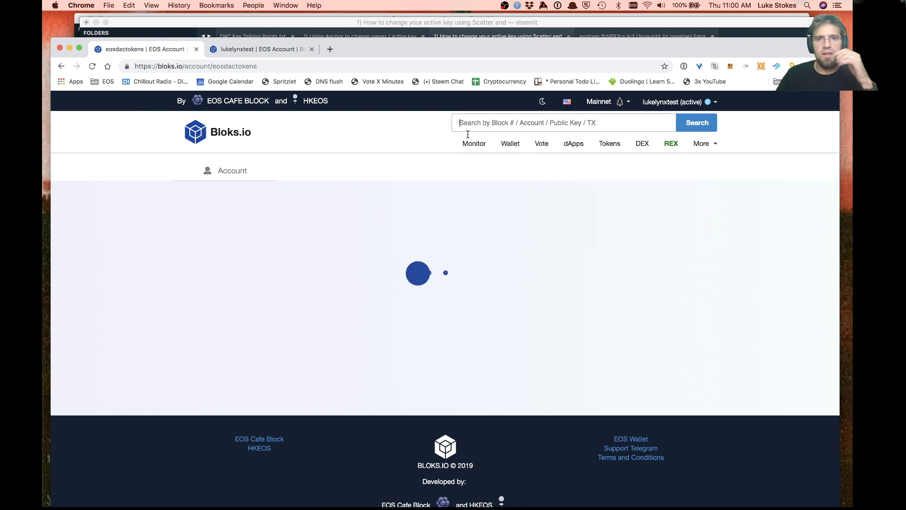
scroll(425, 283, "down", 3)
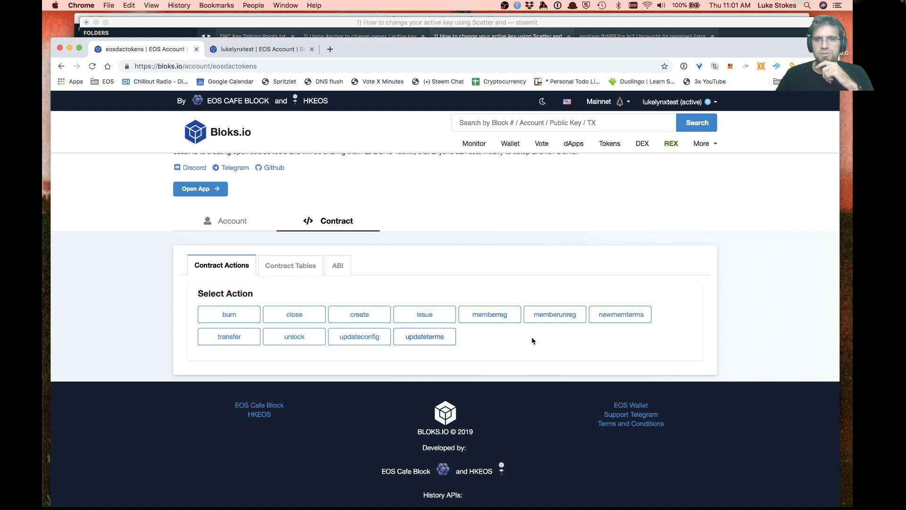
scroll(562, 360, "up", 3)
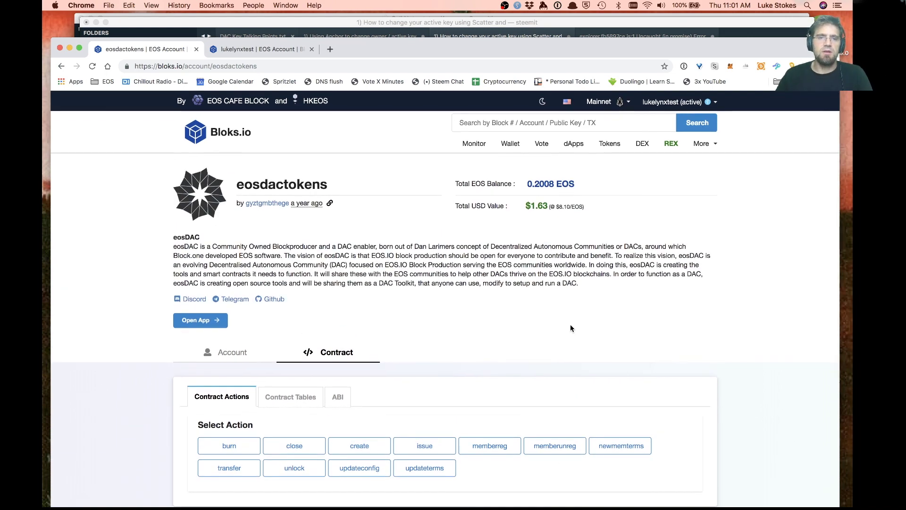